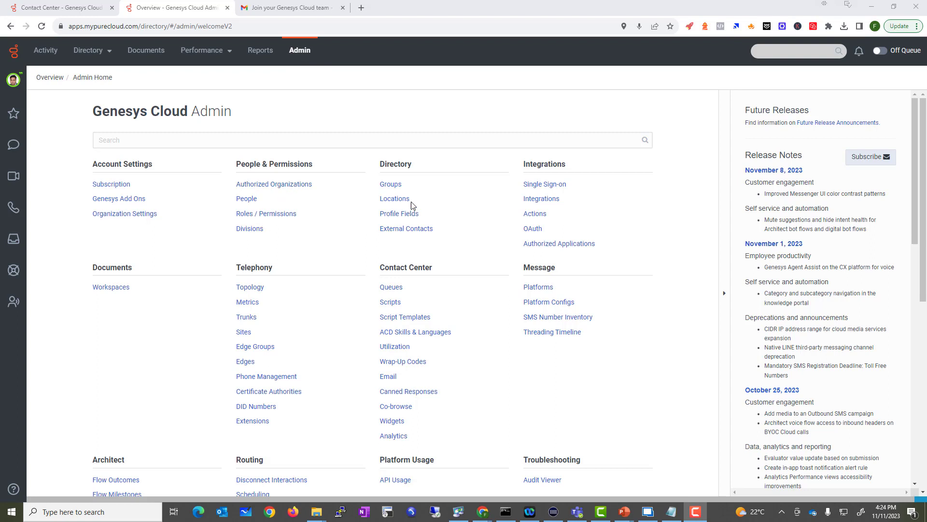
# Drag-select text on the Genesys Cloud Admin home page's settings list
pyautogui.moveTo(380, 165); pyautogui.dragTo(421, 173)
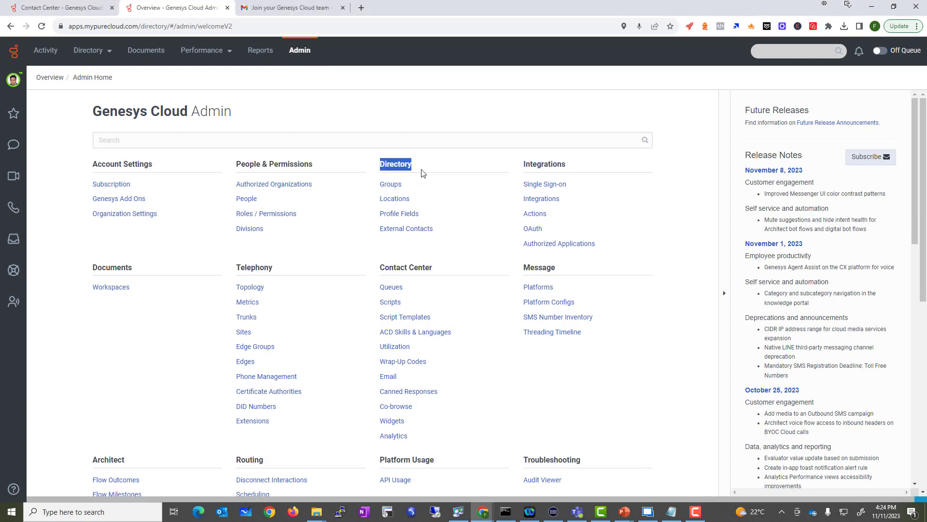
# From the Groups list, create the Official general group 'VBC Emergency Team' with Members Only visibility
pyautogui.click(392, 185)
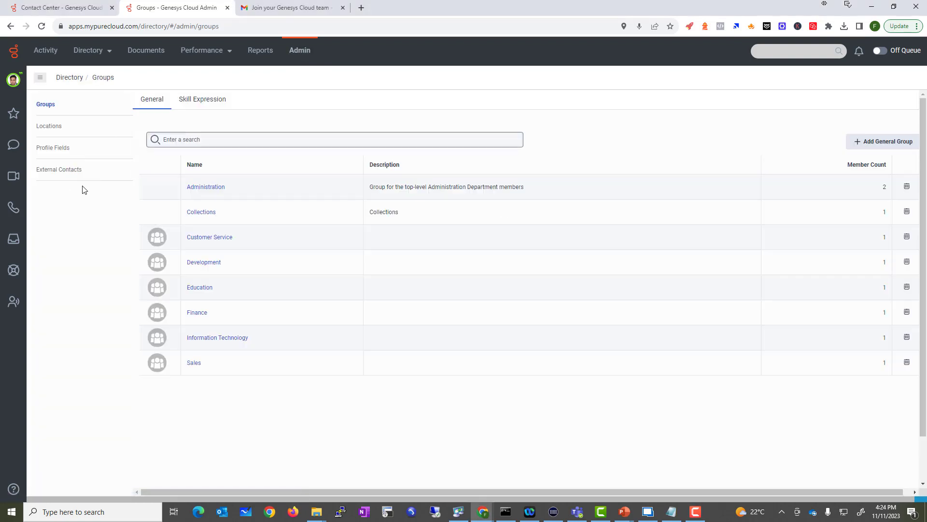
pyautogui.click(850, 144)
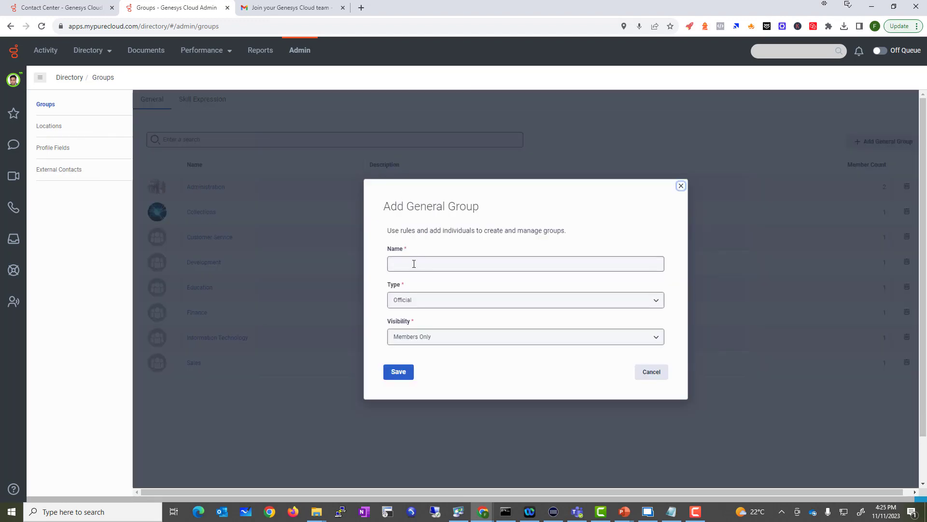
pyautogui.click(416, 263)
pyautogui.write('VBC')
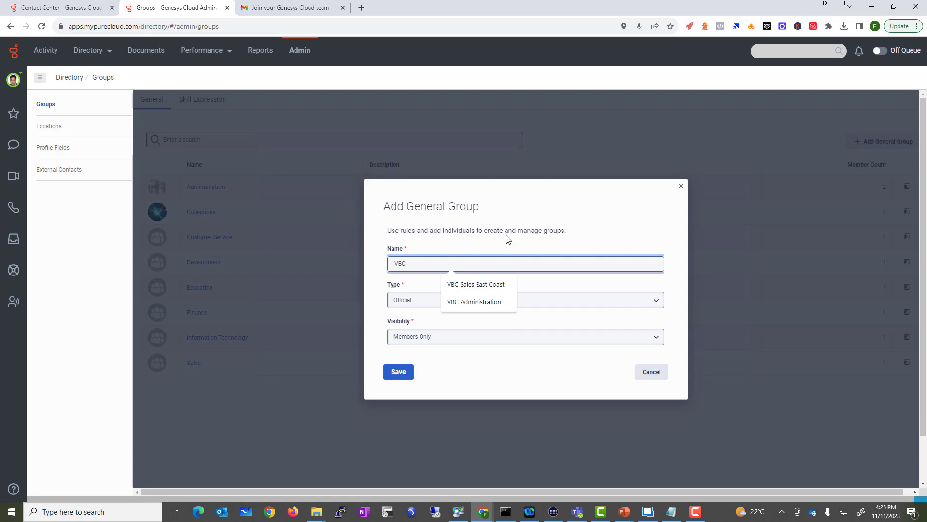
pyautogui.write('Em')
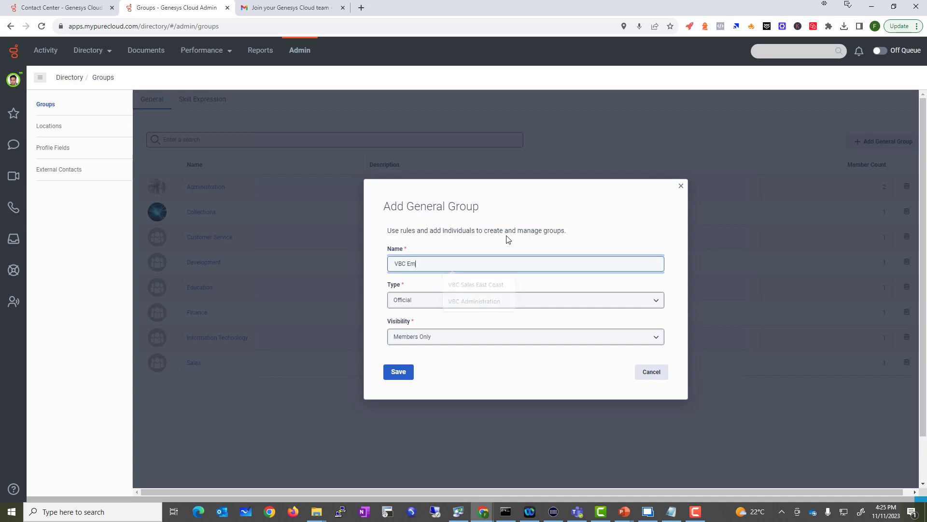
pyautogui.write('ergency Team')
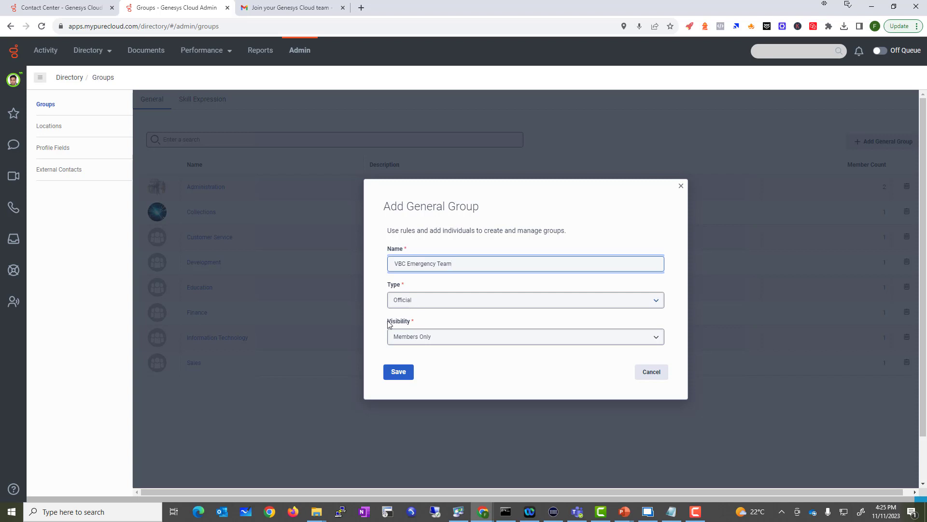
pyautogui.click(437, 339)
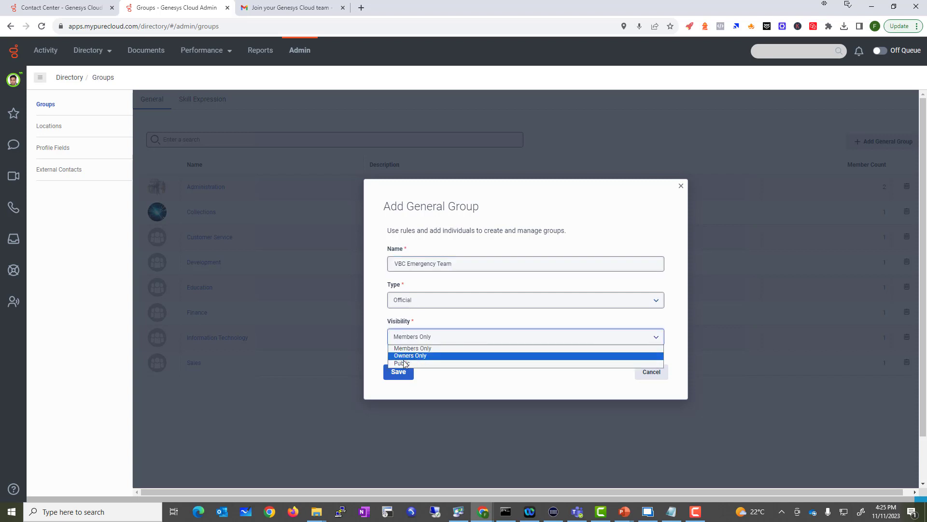
pyautogui.click(413, 351)
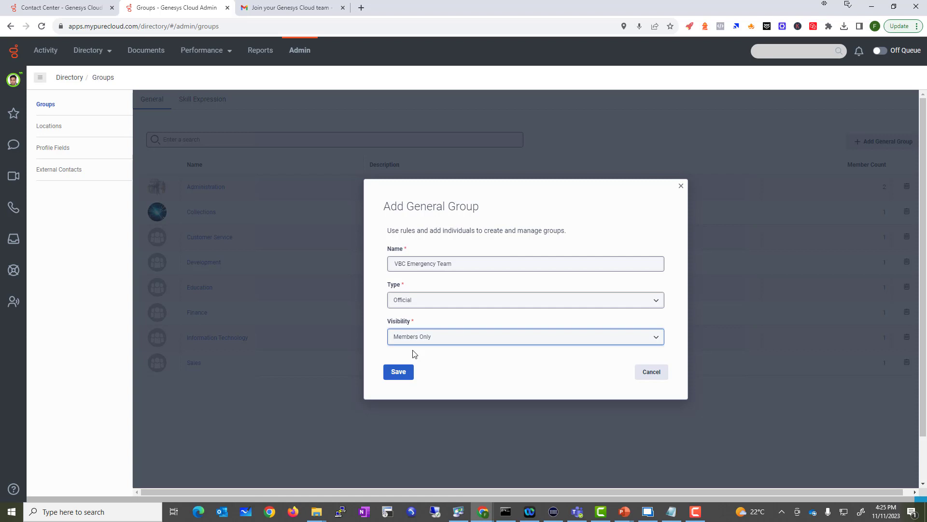
pyautogui.click(398, 371)
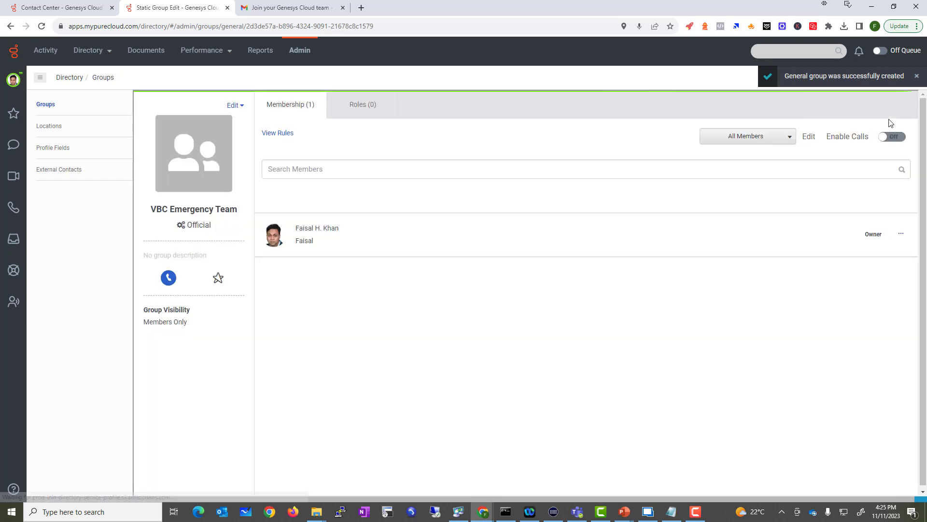
pyautogui.click(917, 76)
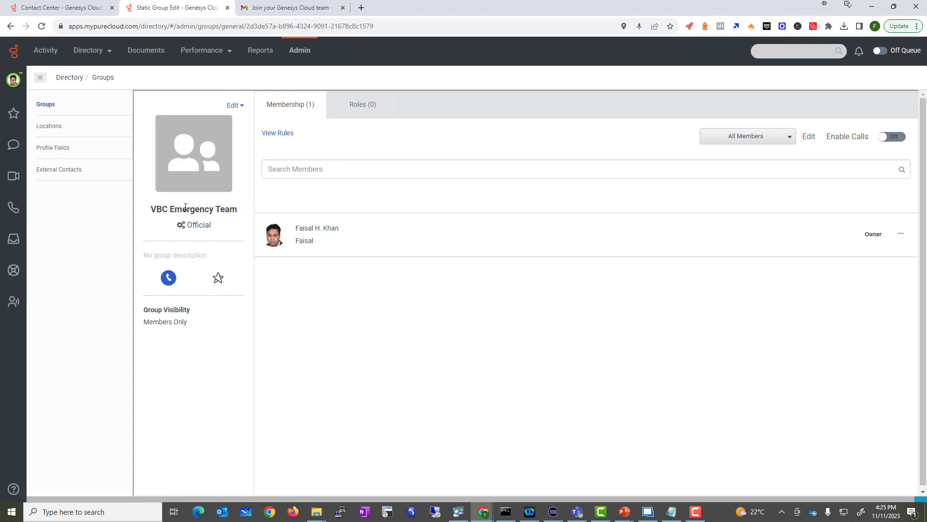
pyautogui.moveTo(162, 208); pyautogui.dragTo(216, 208)
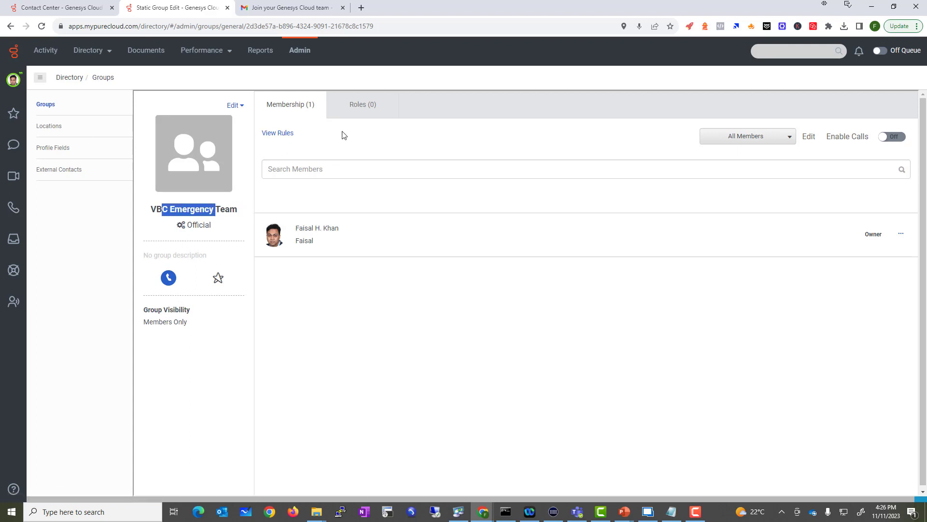
pyautogui.click(809, 139)
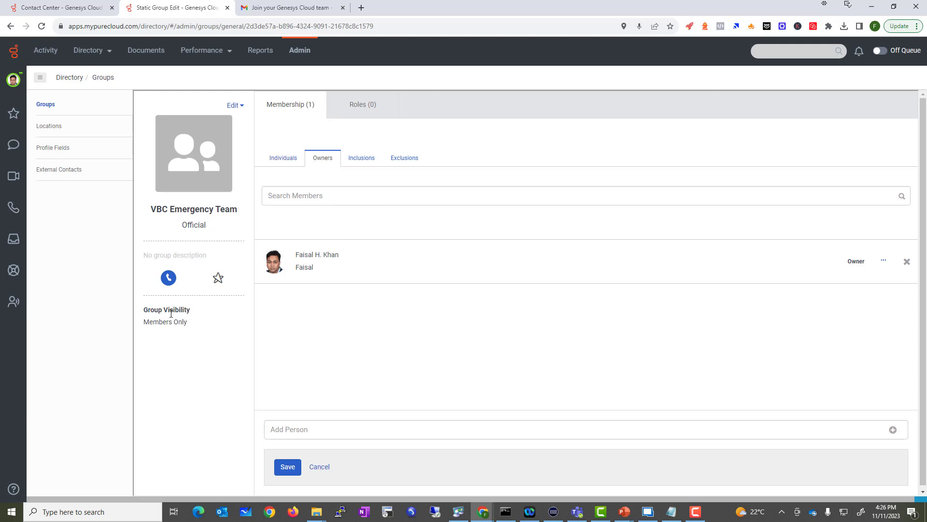
pyautogui.click(53, 149)
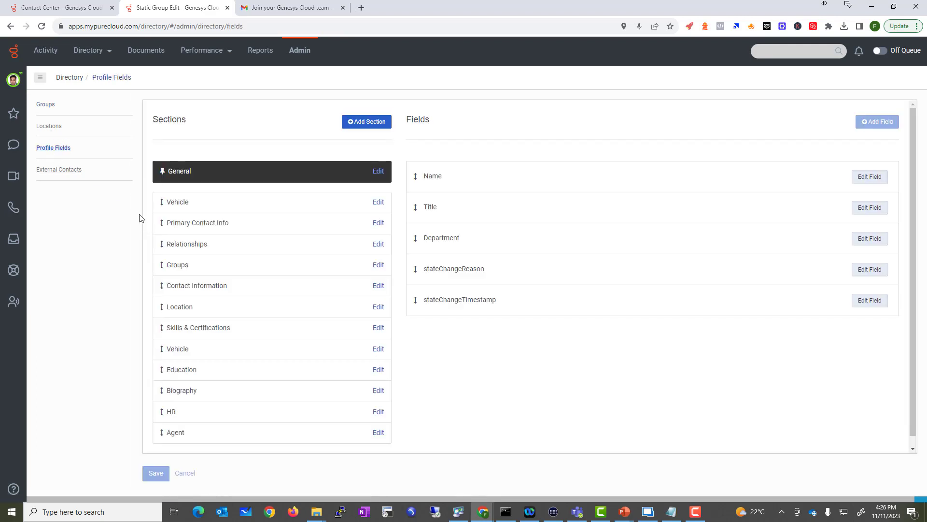
pyautogui.click(39, 105)
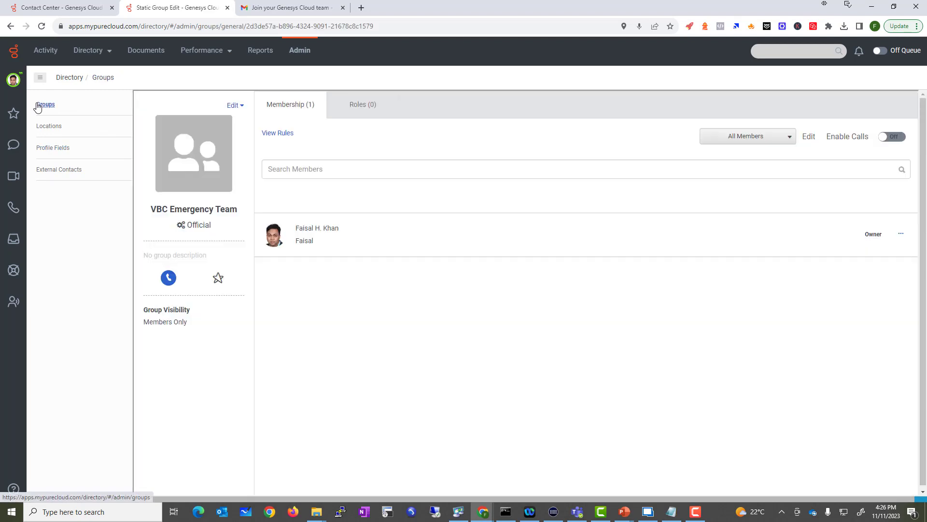
pyautogui.click(233, 105)
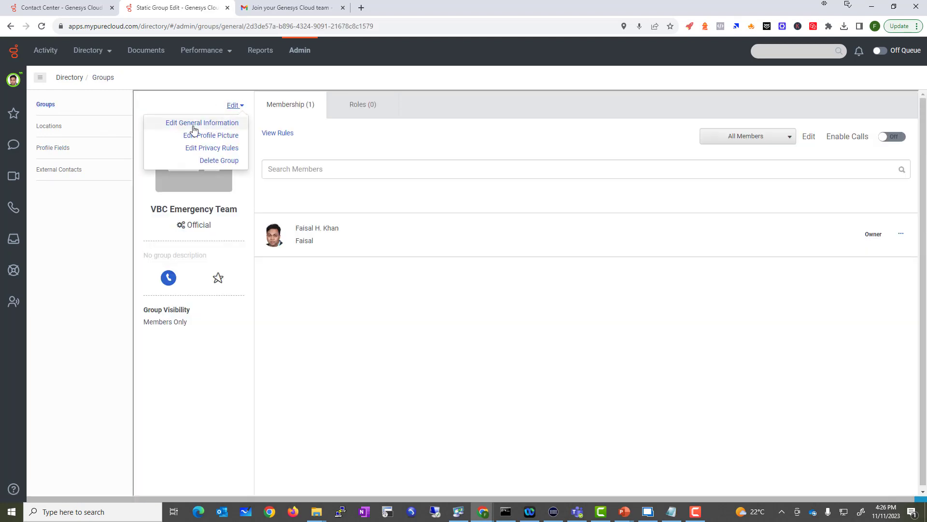
# Upload the VBC logo image from the computer as the group's profile picture
pyautogui.click(208, 136)
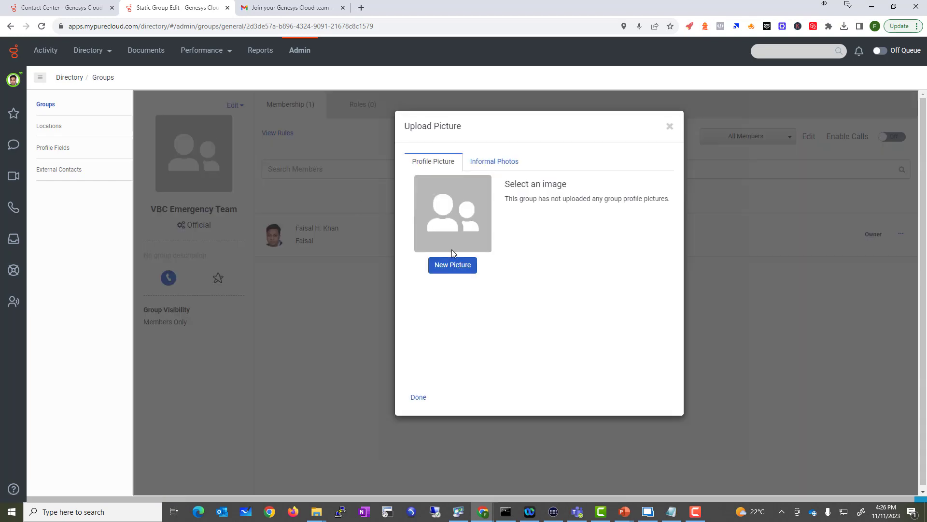
pyautogui.click(442, 269)
pyautogui.click(485, 270)
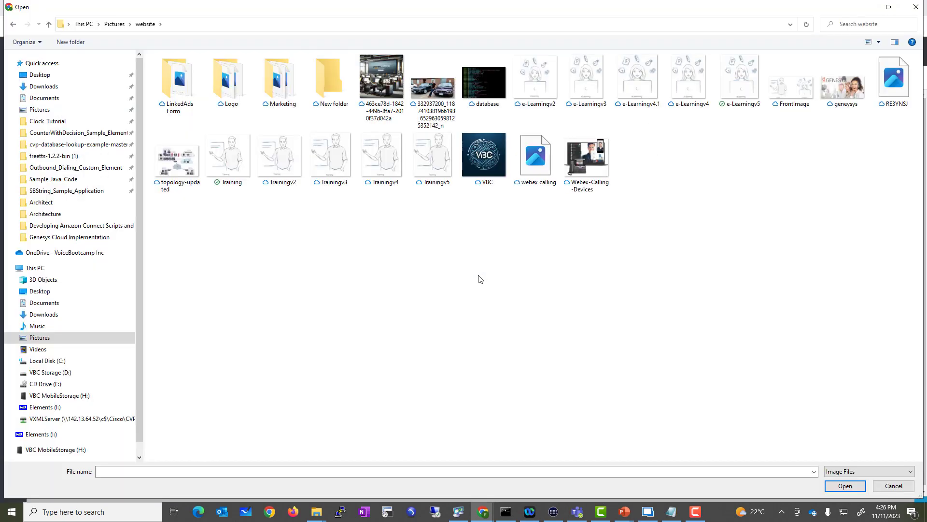
pyautogui.doubleClick(483, 158)
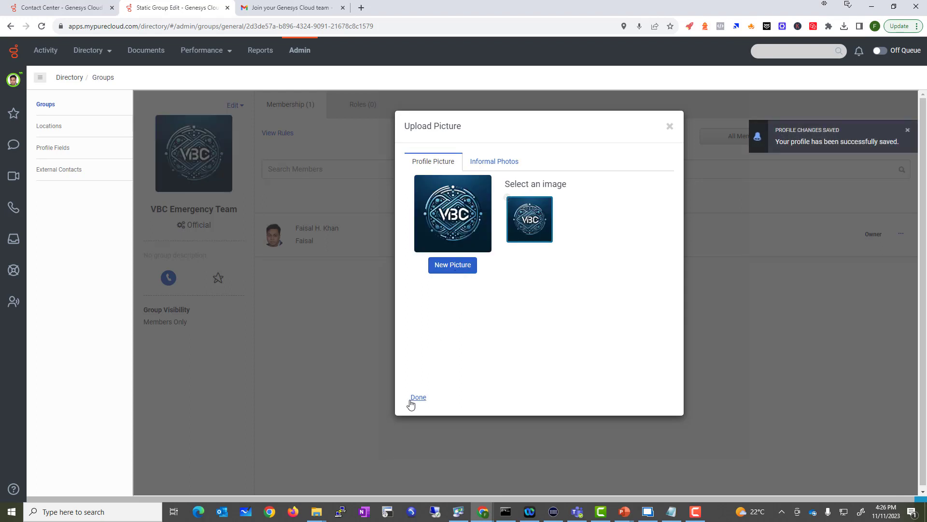
pyautogui.click(413, 398)
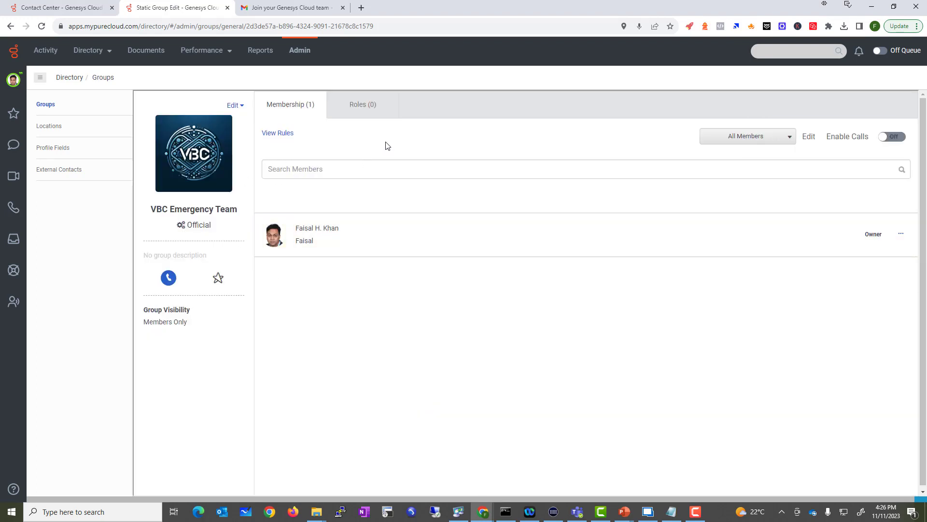
# Put the membership list into edit mode and filter it to individually added members
pyautogui.click(320, 168)
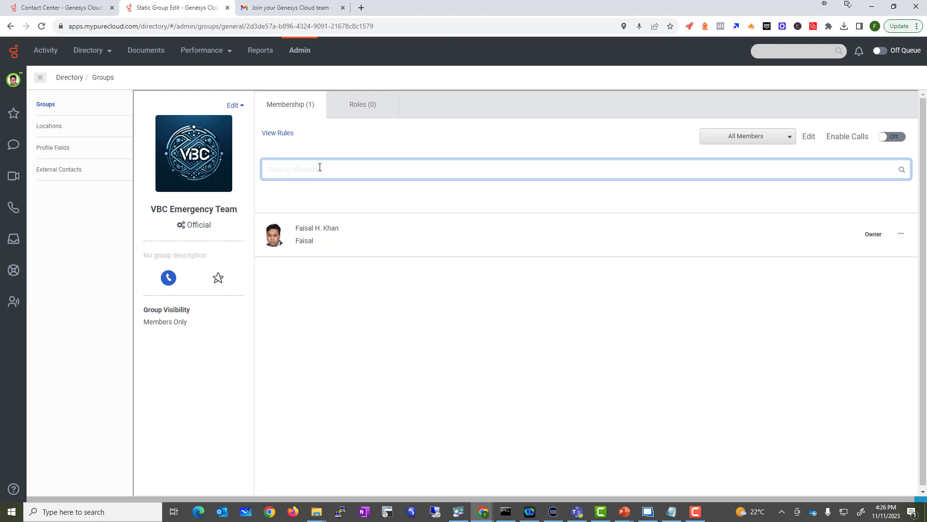
pyautogui.write('pod1')
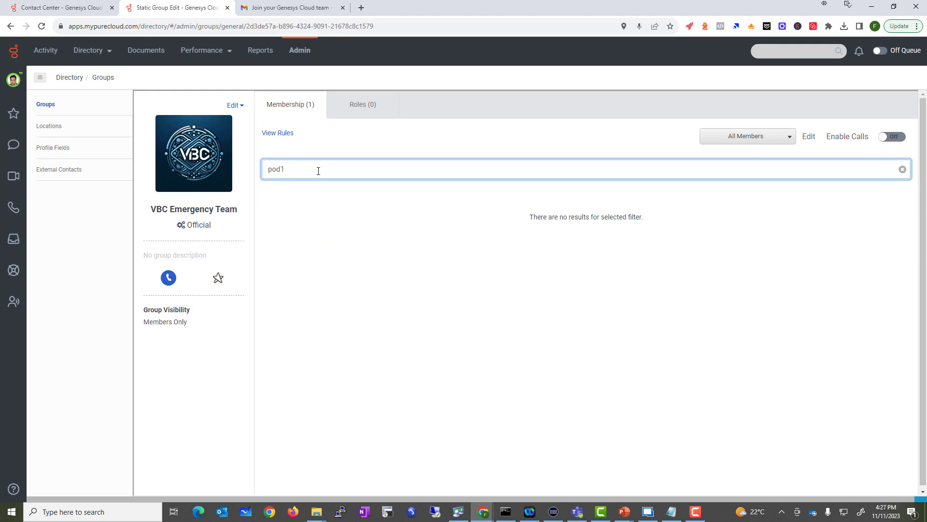
pyautogui.hotkey('ctrl', 'a')
pyautogui.press('BackSpace')
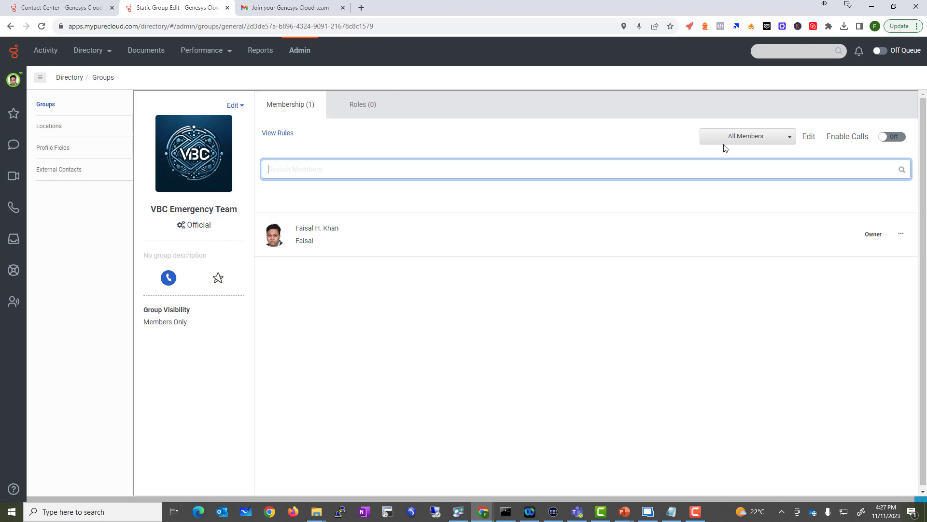
pyautogui.click(756, 137)
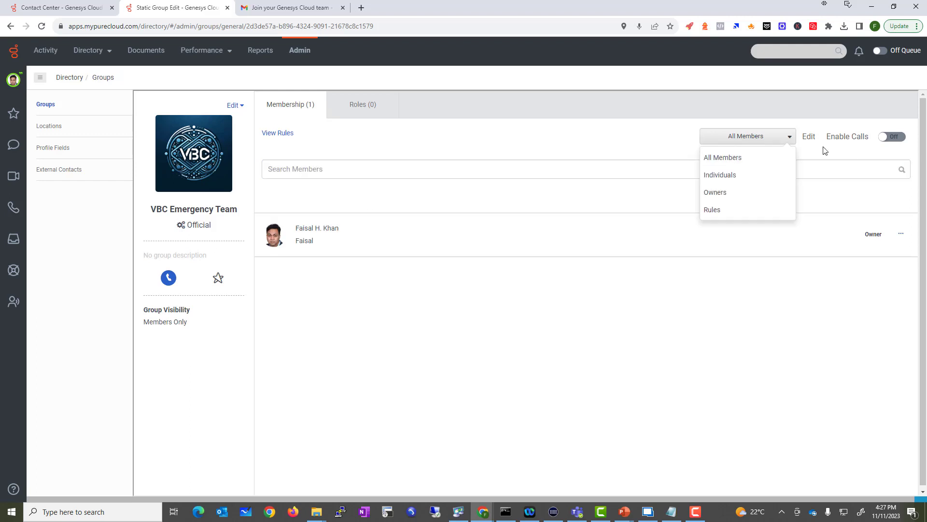
pyautogui.click(811, 139)
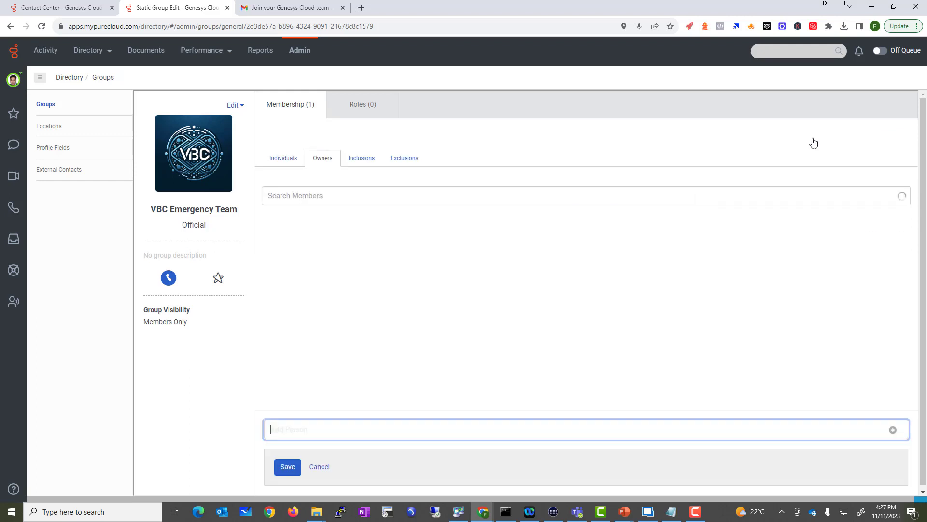
pyautogui.click(321, 195)
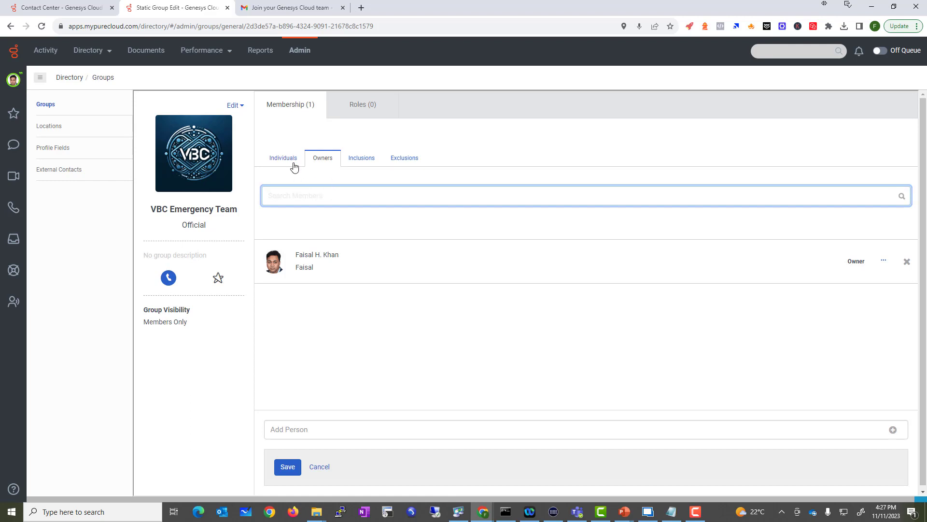
pyautogui.click(290, 159)
pyautogui.click(328, 193)
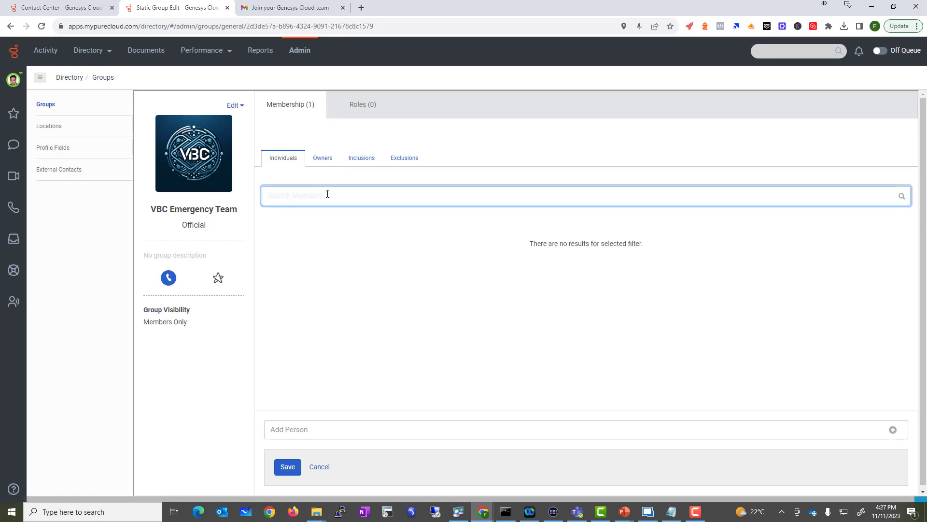
pyautogui.write('pod1')
pyautogui.moveTo(327, 194); pyautogui.dragTo(170, 181)
pyautogui.press('BackSpace')
pyautogui.click(287, 424)
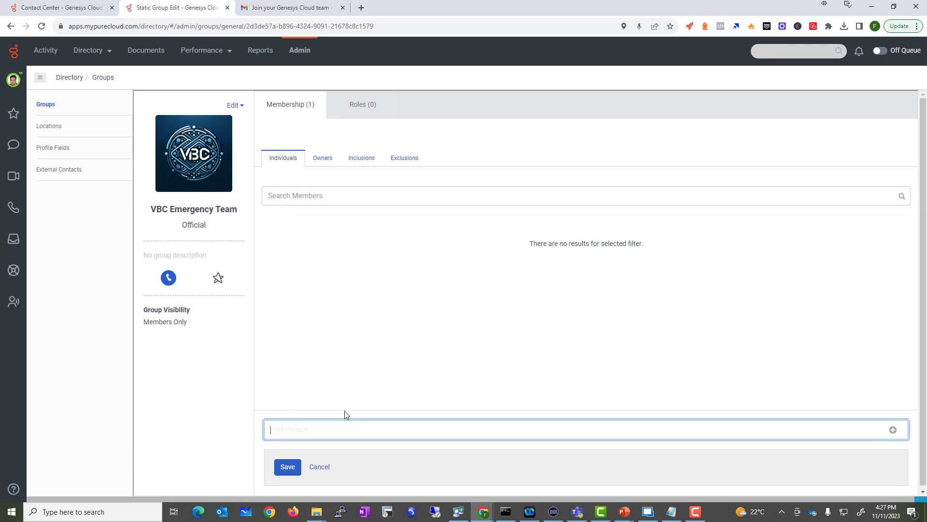
pyautogui.write('pod1')
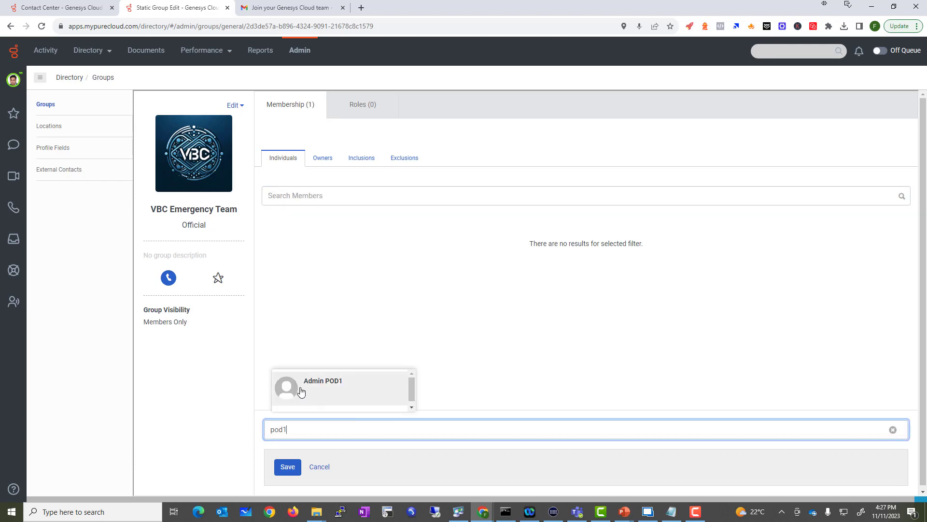
pyautogui.click(301, 391)
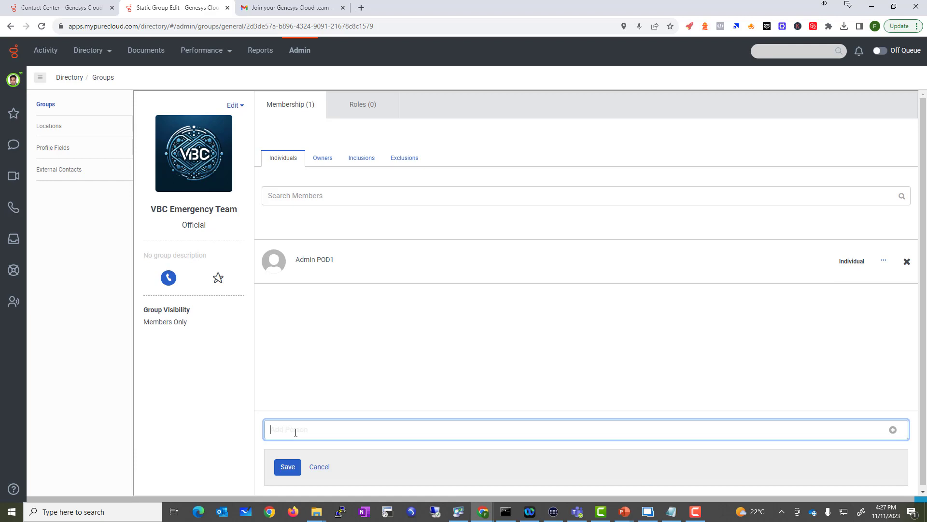
pyautogui.write('arun')
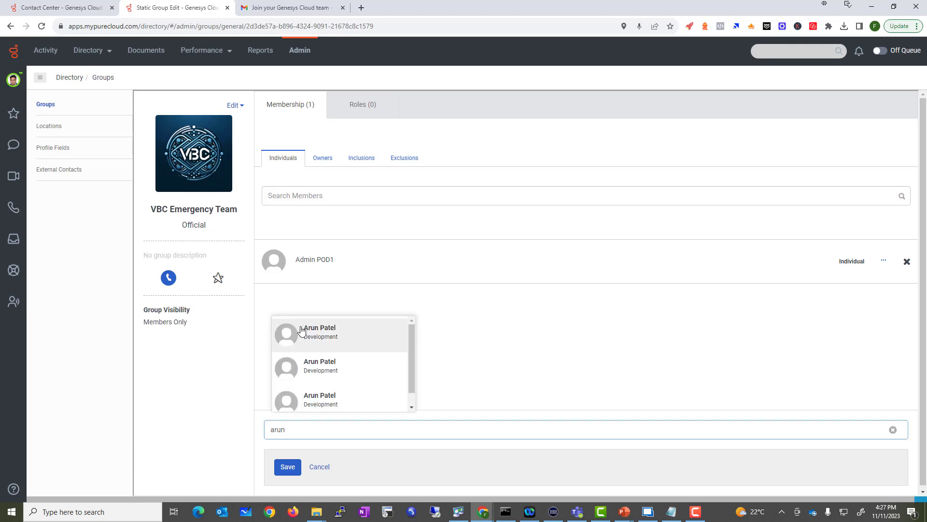
pyautogui.click(301, 331)
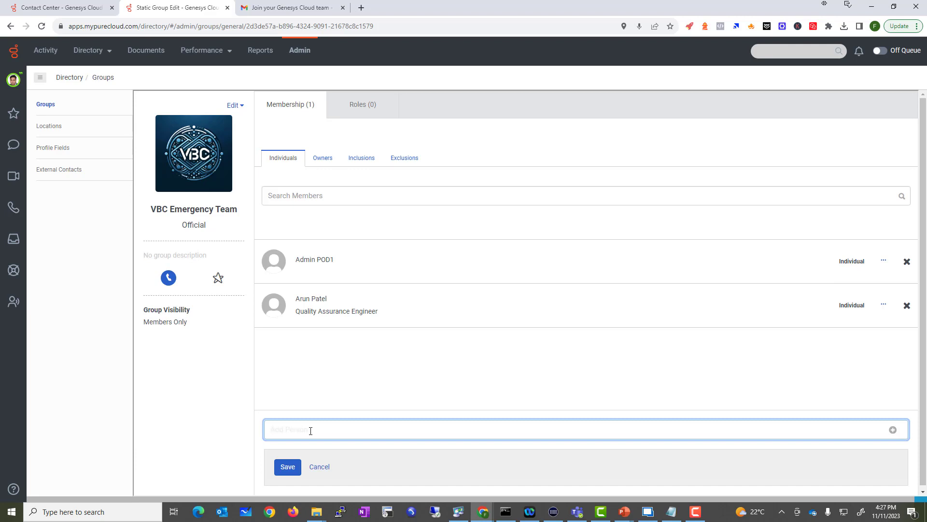
pyautogui.write('gmail')
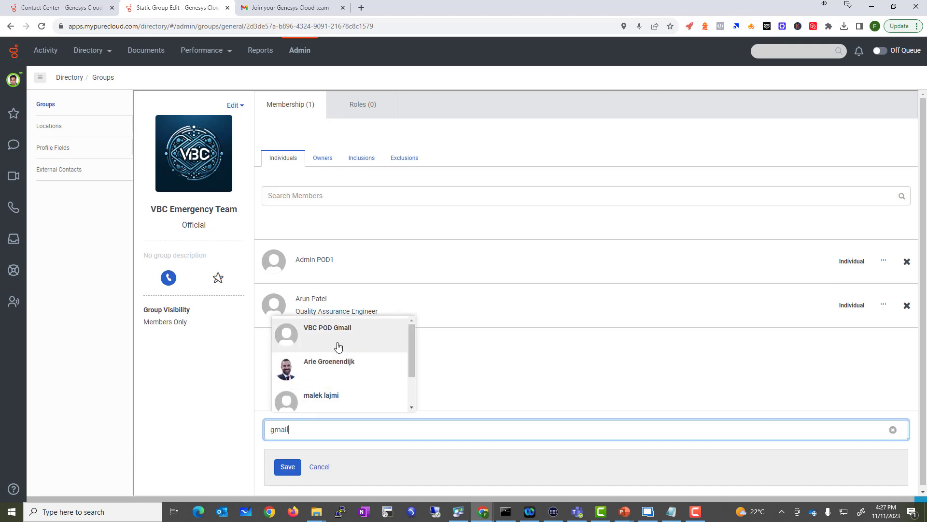
pyautogui.click(328, 340)
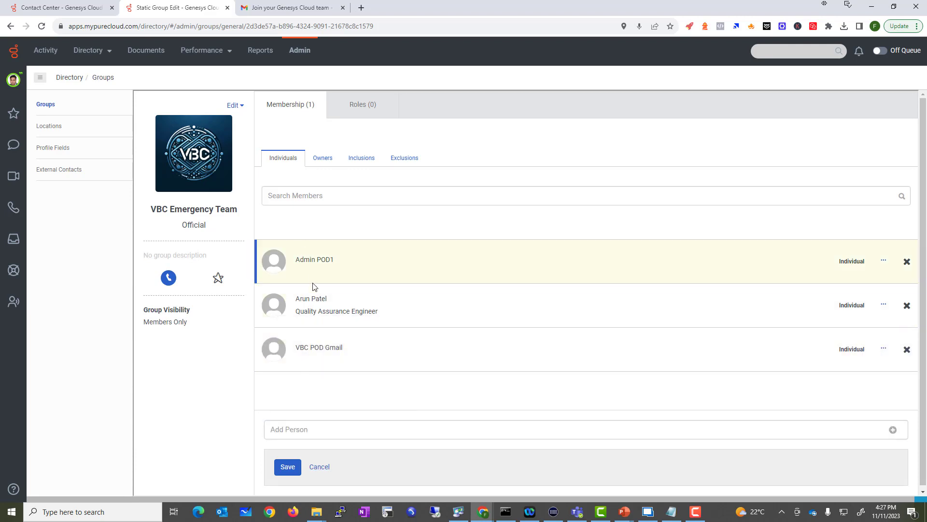
# Review the Owners and Inclusions tabs and save the membership changes
pyautogui.click(320, 161)
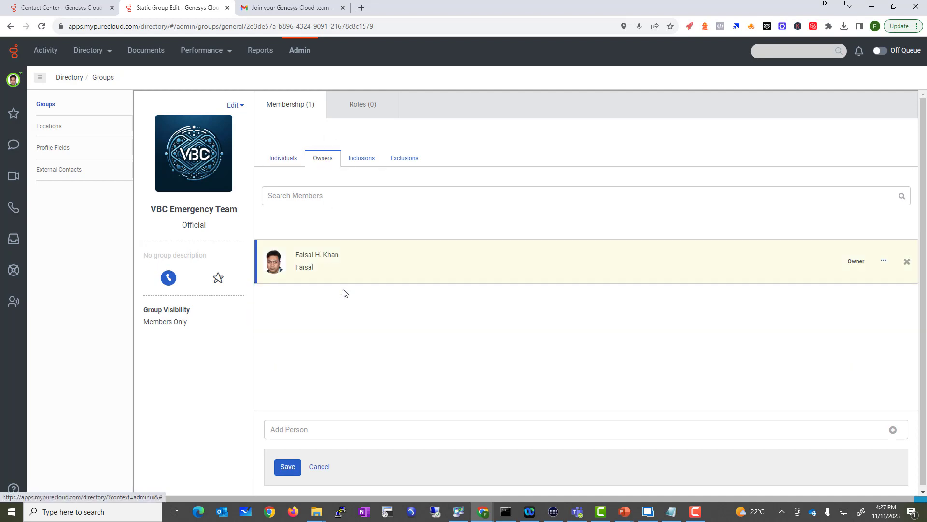
pyautogui.click(359, 164)
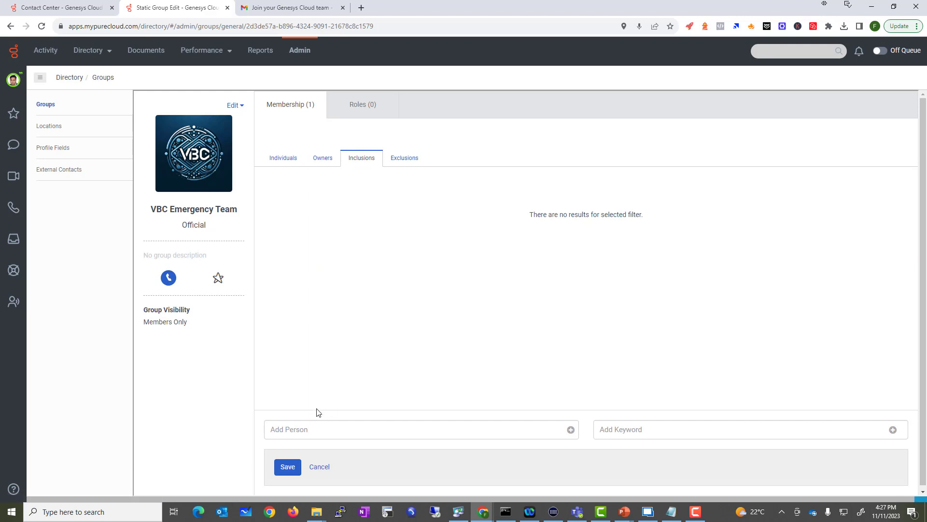
pyautogui.click(284, 467)
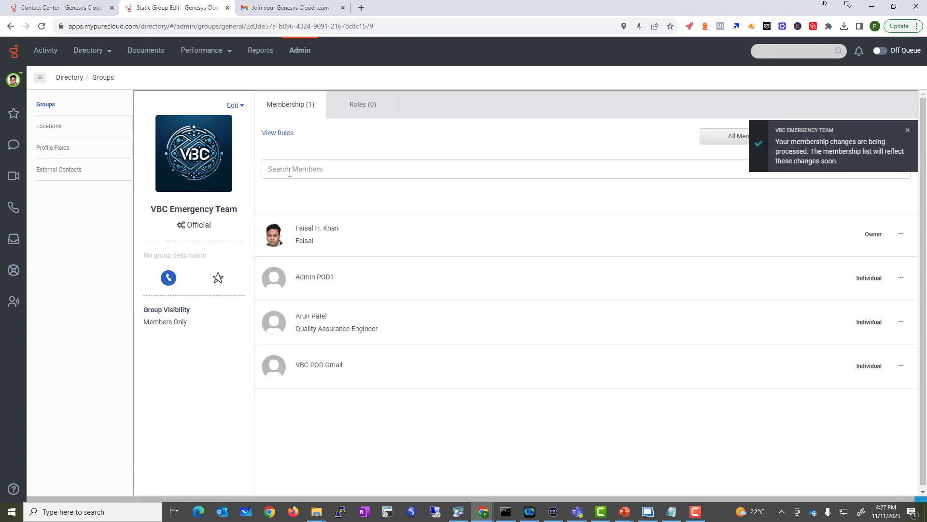
# Turn on Enable Roles on the group's Roles tab
pyautogui.click(364, 109)
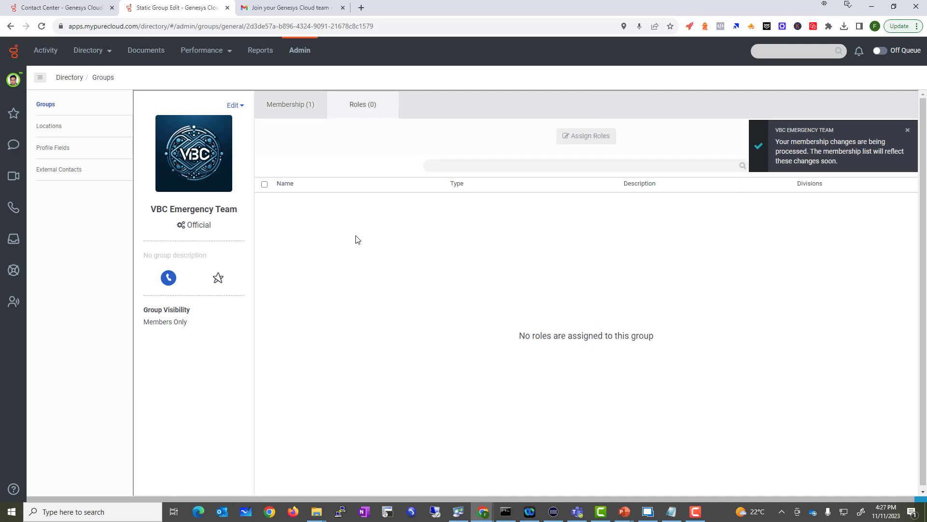
pyautogui.click(907, 130)
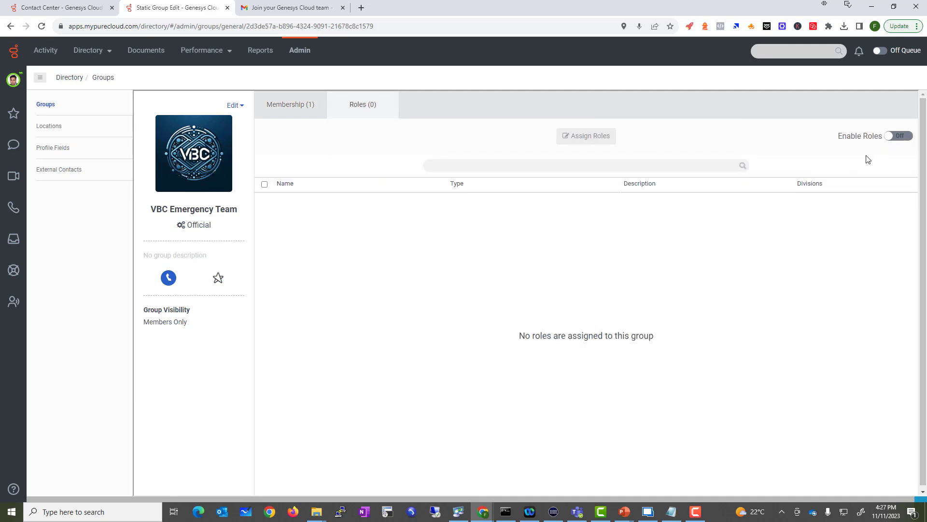
pyautogui.click(899, 138)
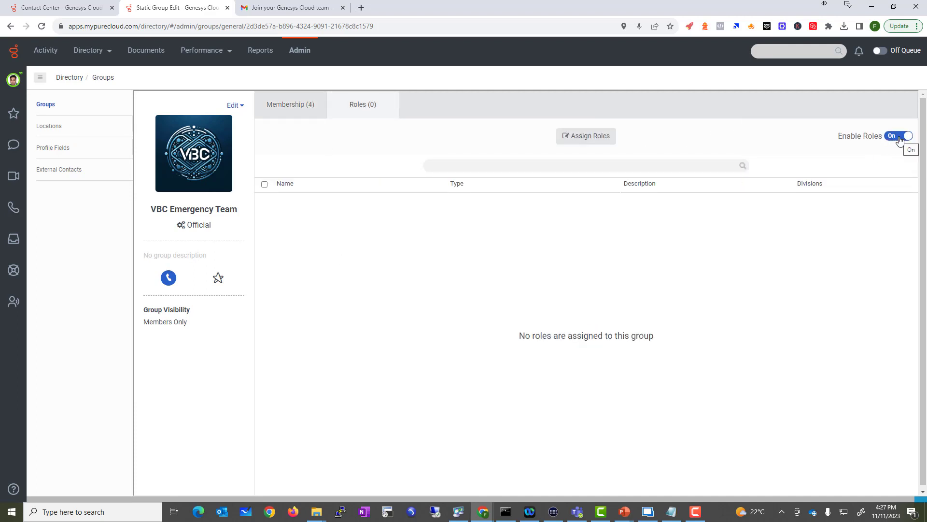
# Assign the Group Administrator role in the Home division and save it
pyautogui.click(607, 144)
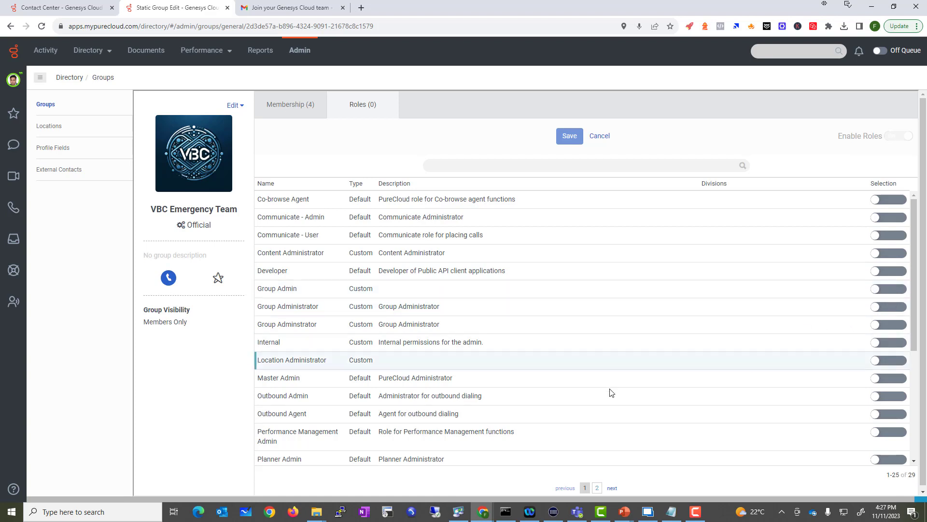
pyautogui.scroll(-2, 609, 345)
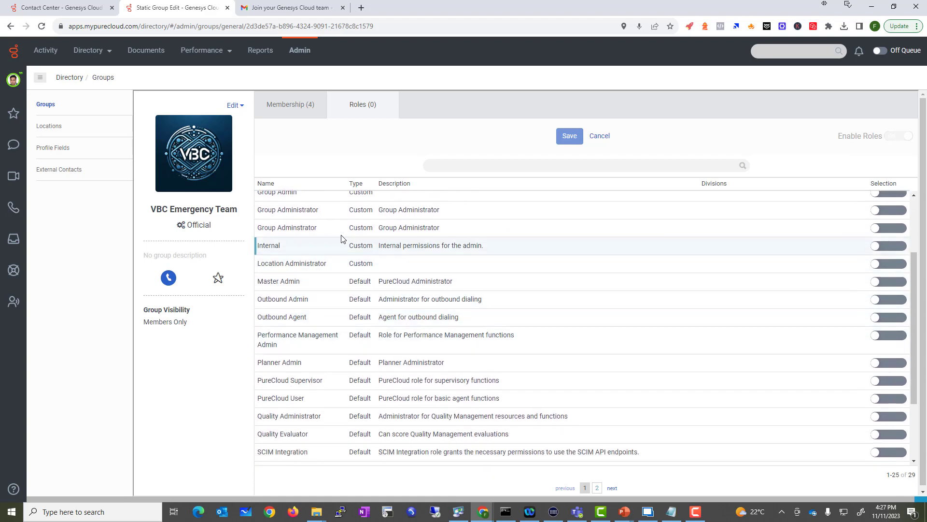
pyautogui.click(894, 213)
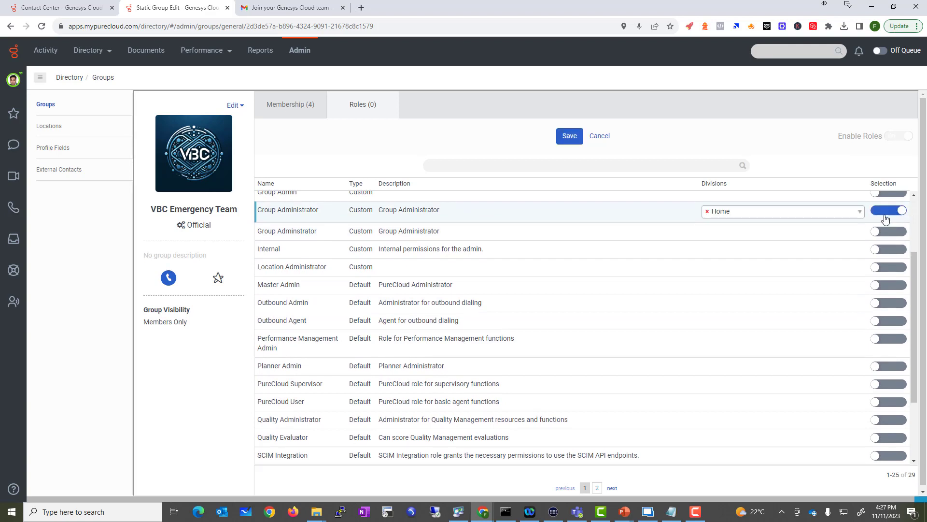
pyautogui.click(570, 136)
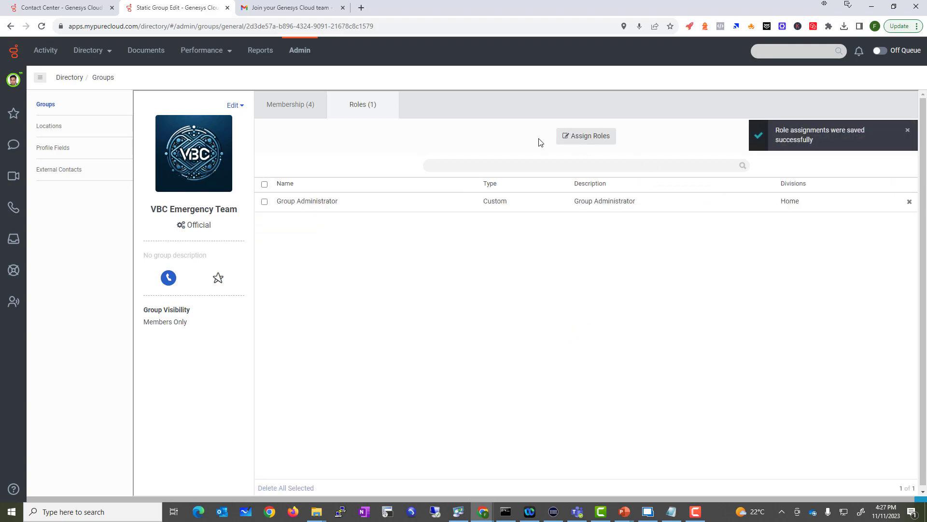
pyautogui.click(274, 113)
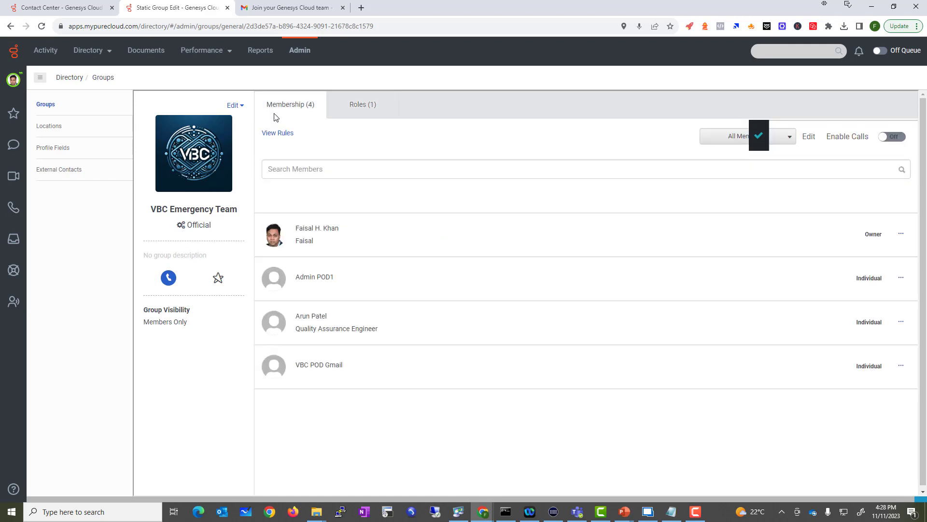
# Write a description about handling emergencies in the group's general information
pyautogui.click(240, 106)
pyautogui.click(188, 124)
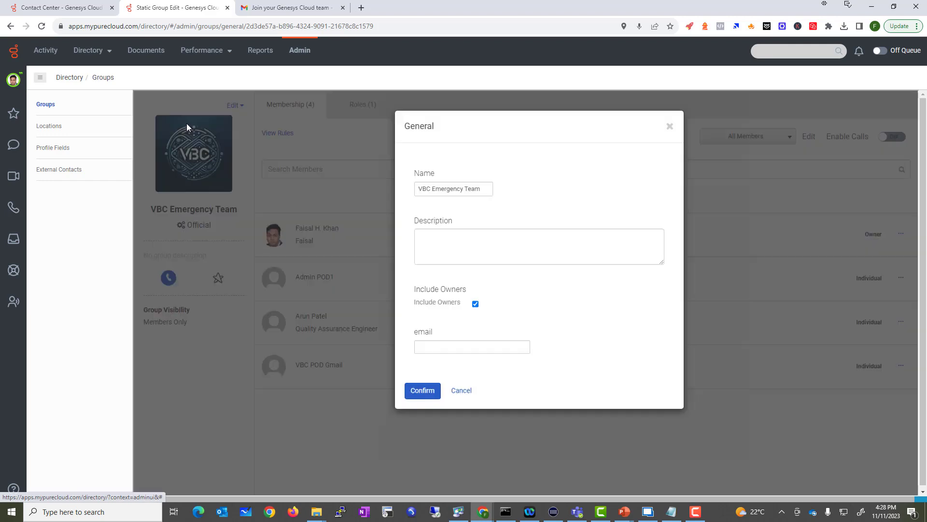
pyautogui.click(459, 252)
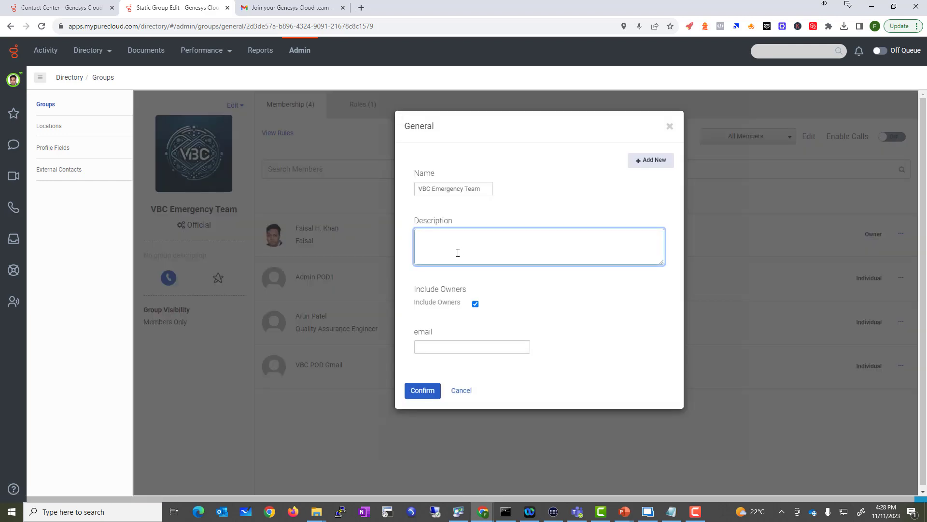
pyautogui.write('Team')
pyautogui.press('BackSpace')
pyautogui.press('BackSpace')
pyautogui.write('le for emergency vaca')
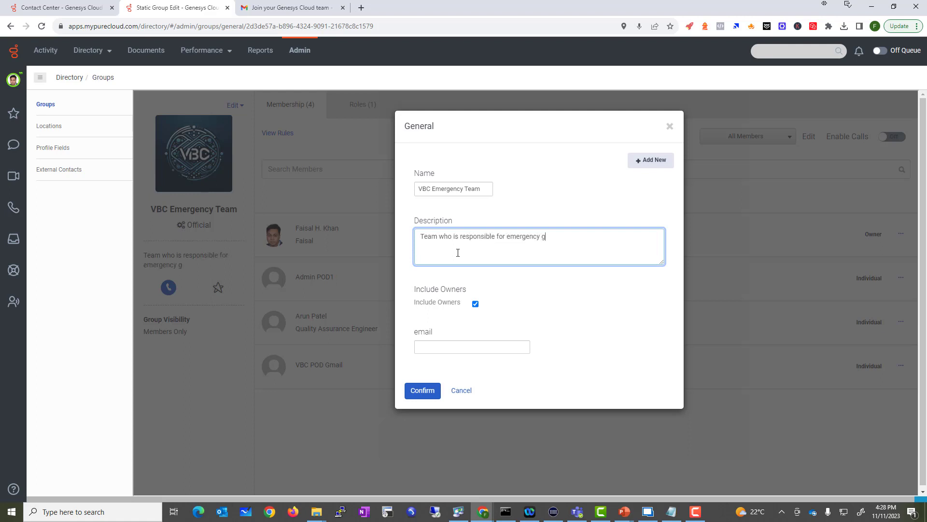
pyautogui.write('ution')
# Enter the group's email address and confirm the general information changes
pyautogui.click(441, 348)
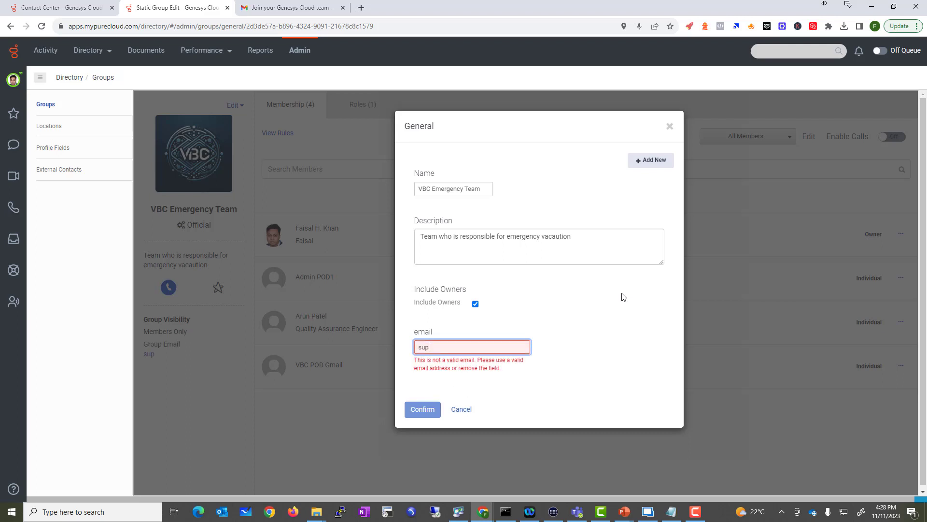
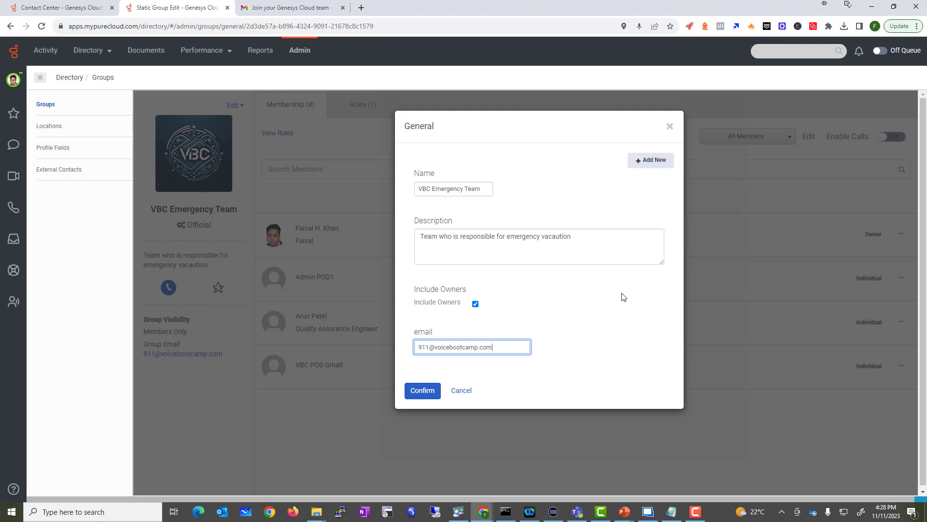
pyautogui.press('Home')
pyautogui.write('e')
pyautogui.click(414, 389)
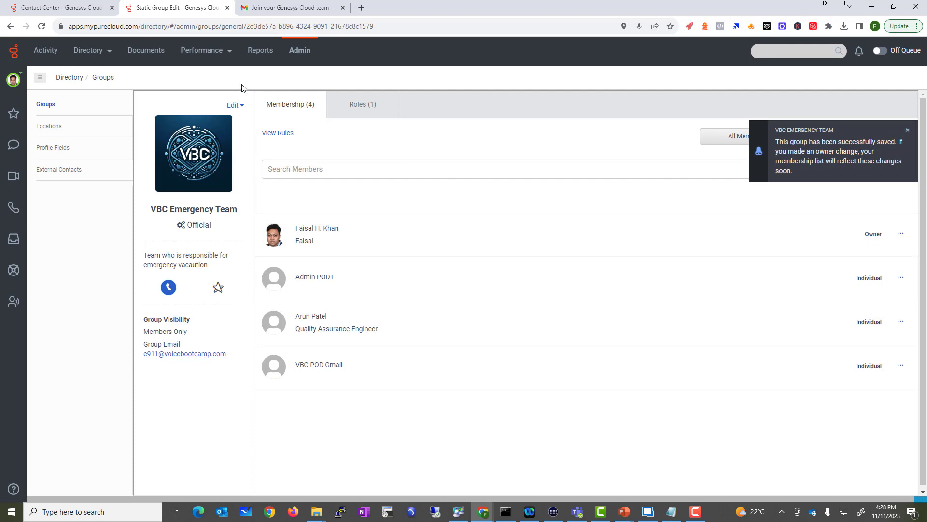
# Check the group's privacy rules, leave visibility at Members only, and cancel
pyautogui.click(234, 106)
pyautogui.click(208, 148)
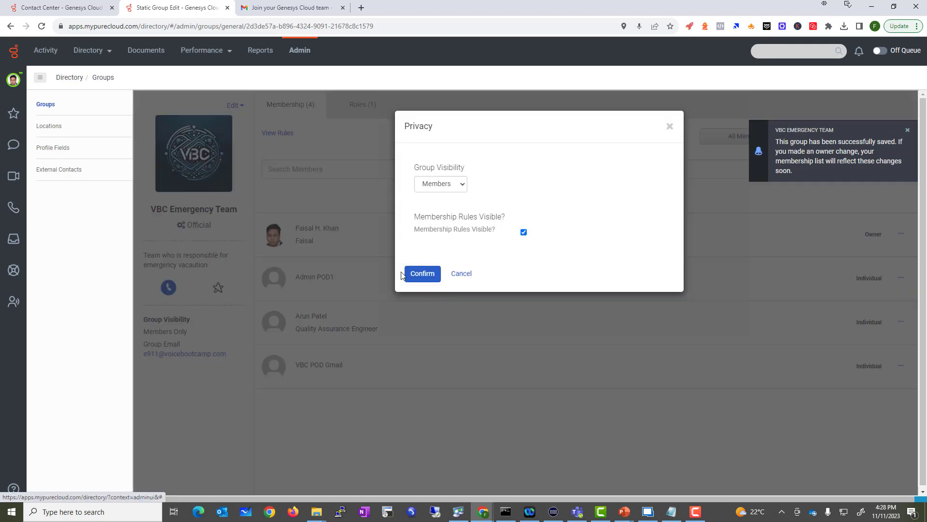
pyautogui.click(455, 185)
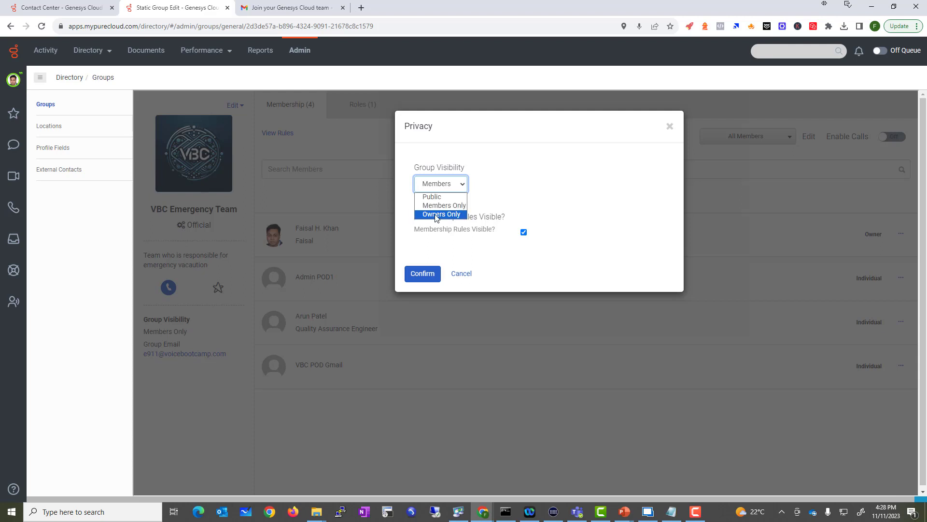
pyautogui.click(511, 259)
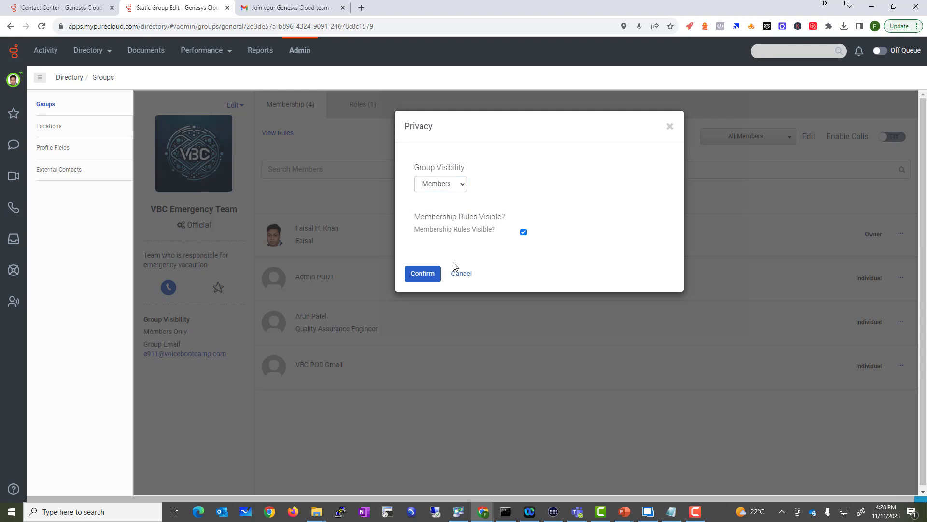
pyautogui.click(460, 276)
# Star the VBC Emergency Team group as a favourite
pyautogui.click(235, 105)
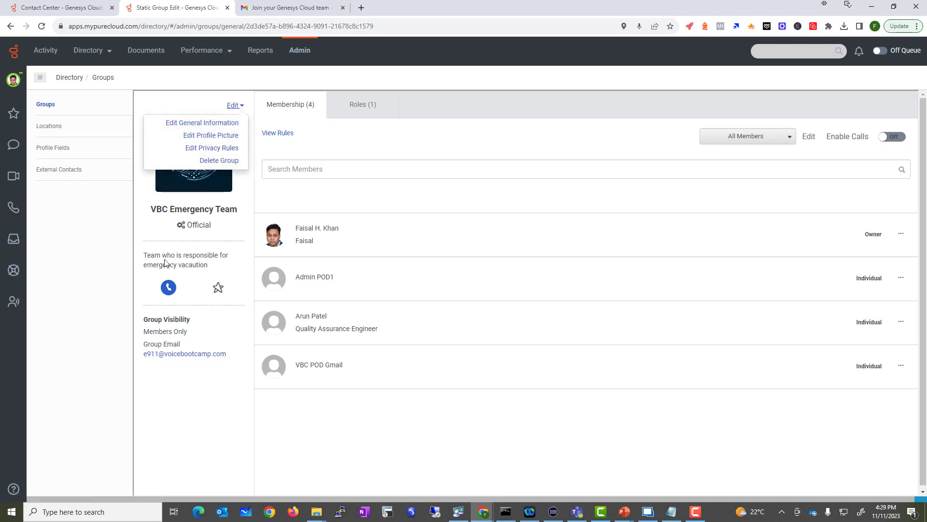
pyautogui.moveTo(150, 255); pyautogui.dragTo(222, 258)
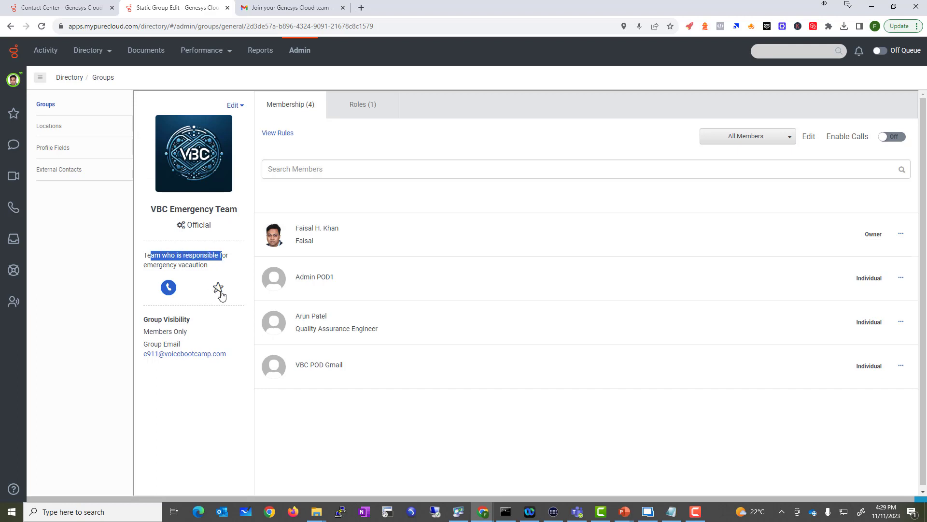
pyautogui.moveTo(184, 230); pyautogui.dragTo(216, 230)
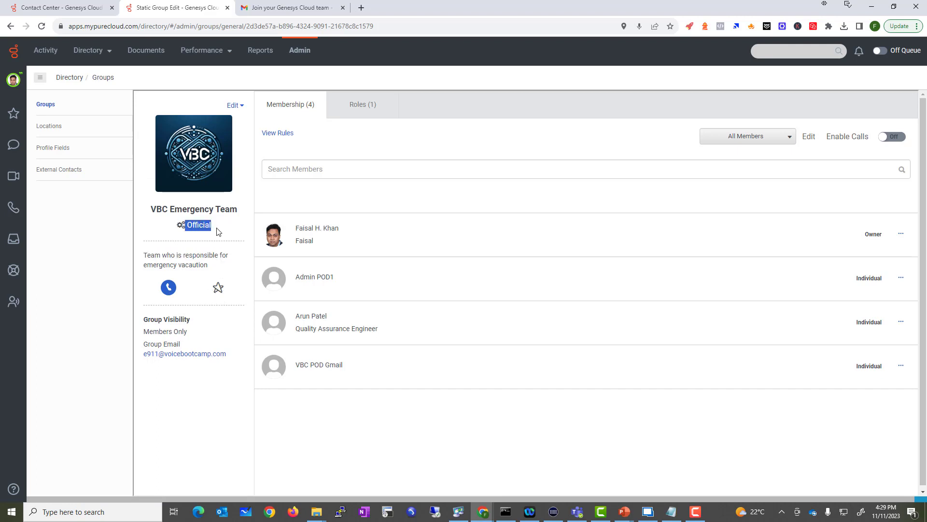
pyautogui.click(220, 288)
# Start a new location named 'Toronto' and choose its site contact
pyautogui.click(48, 126)
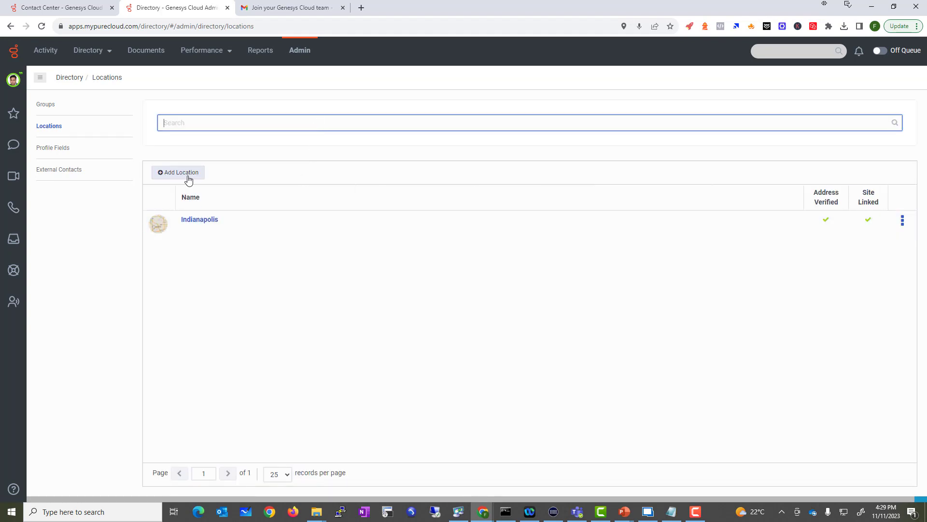
pyautogui.click(188, 178)
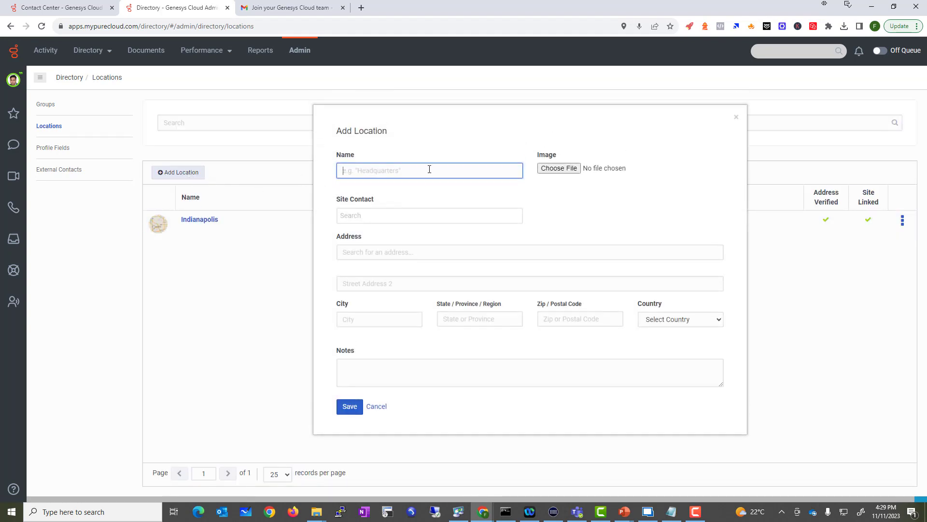
pyautogui.write('Toronto')
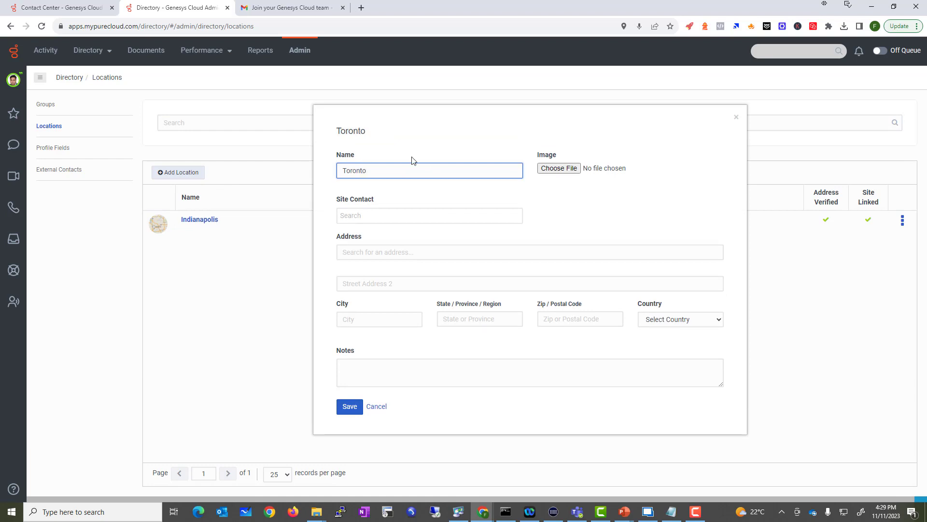
pyautogui.click(379, 213)
pyautogui.write('Faisal')
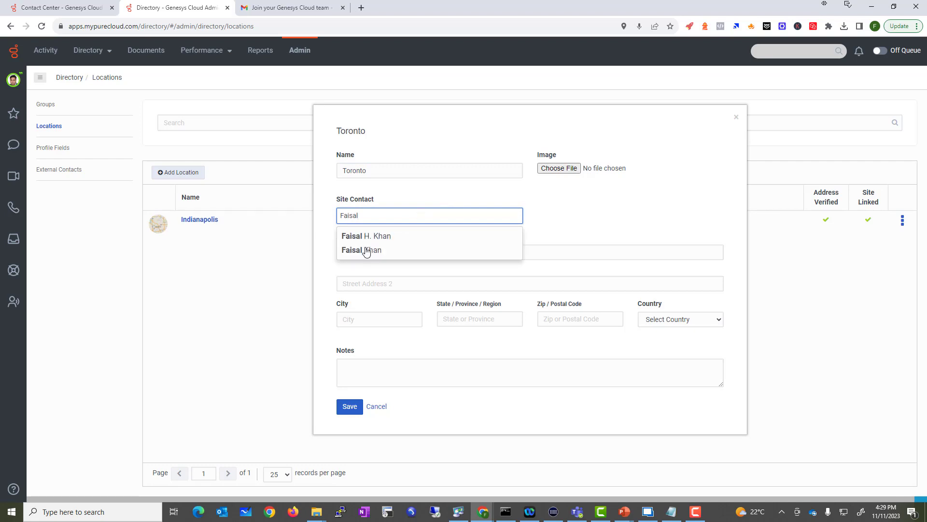
pyautogui.click(367, 248)
pyautogui.click(390, 257)
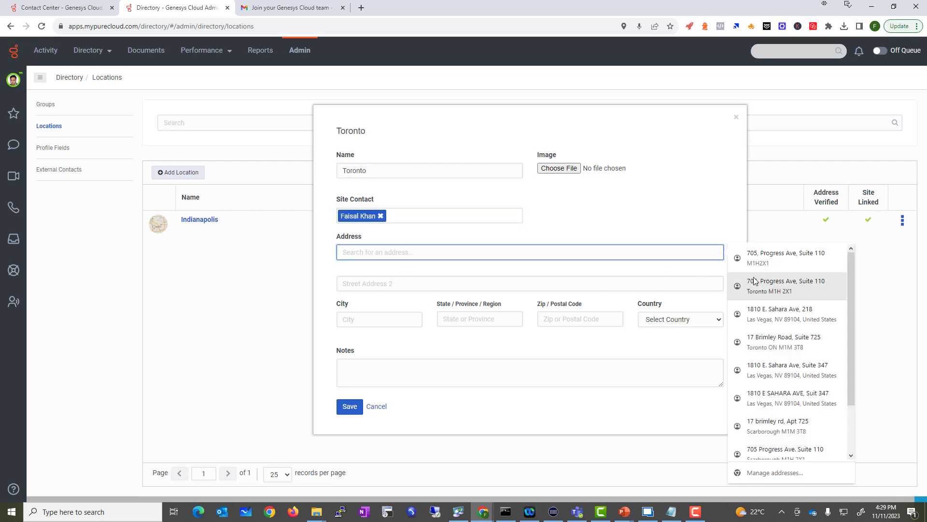
pyautogui.click(782, 251)
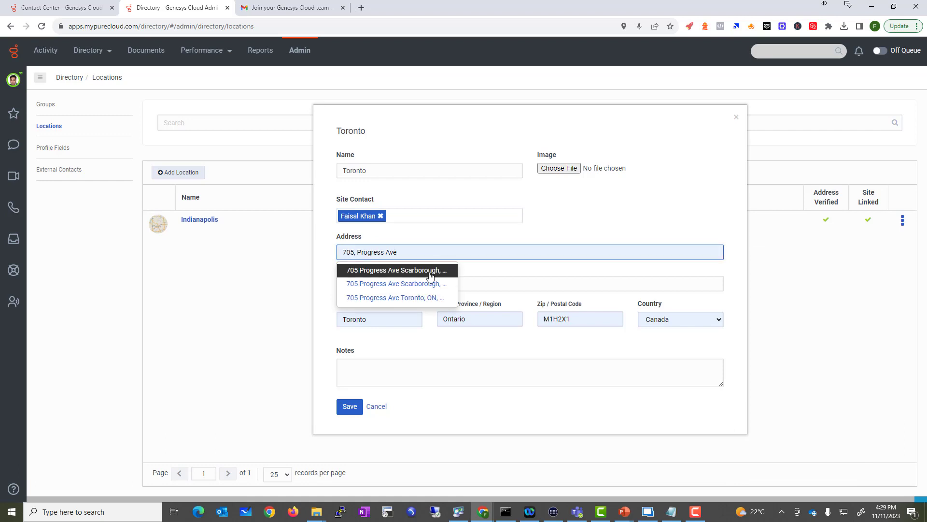
pyautogui.click(429, 271)
pyautogui.scroll(-10, 399, 319)
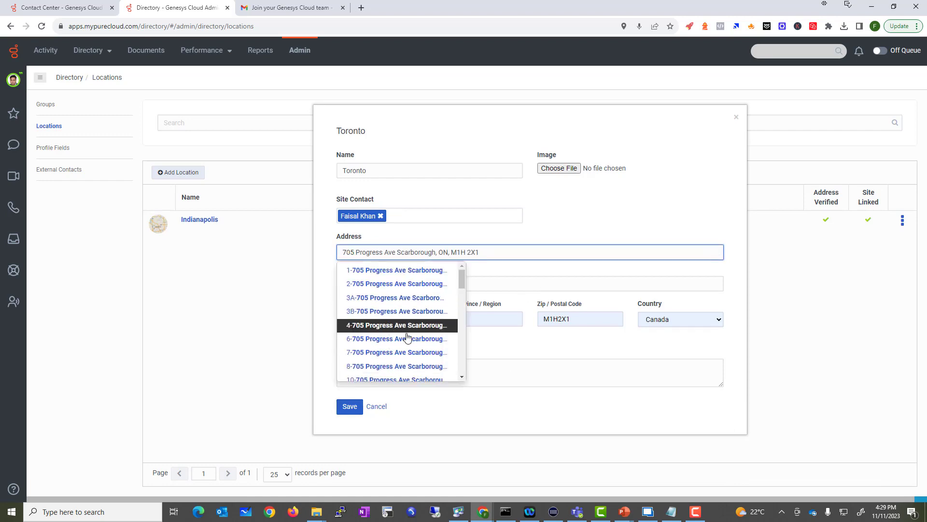
pyautogui.click(381, 371)
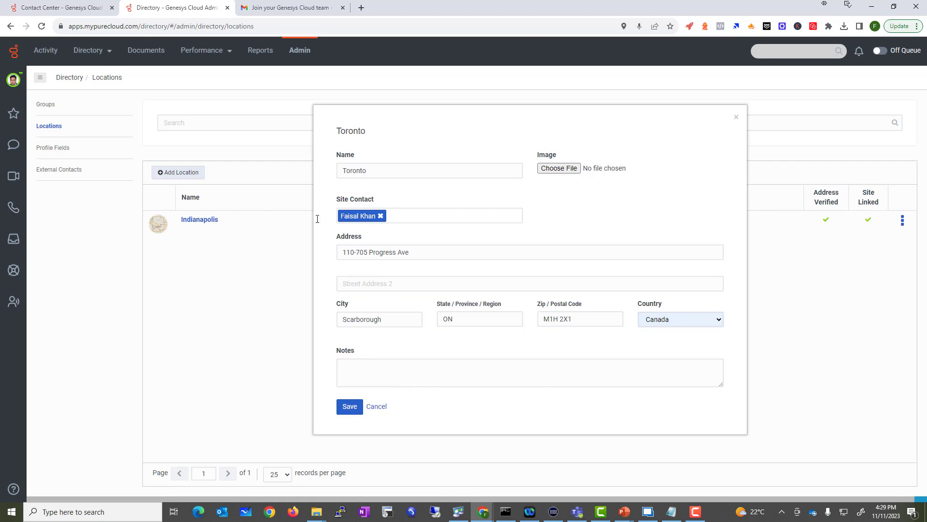
pyautogui.press('Return')
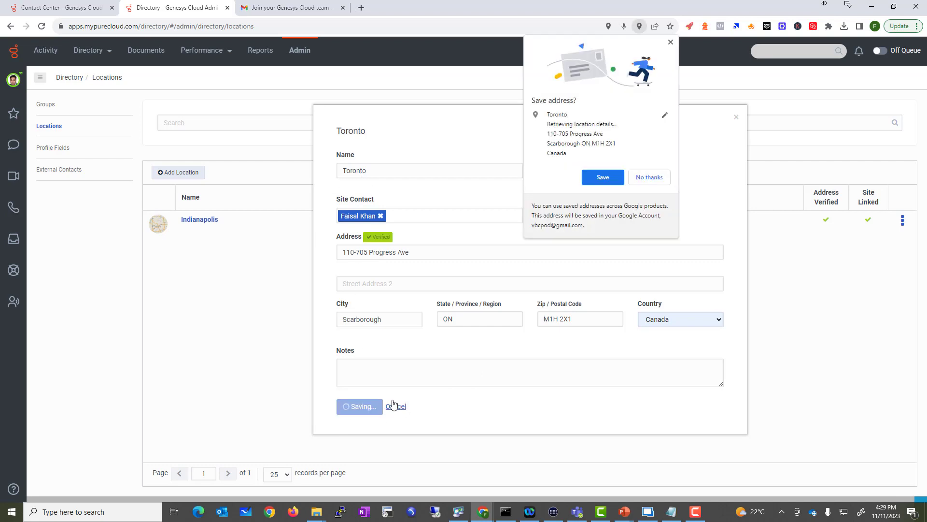
pyautogui.click(649, 176)
pyautogui.moveTo(175, 250); pyautogui.dragTo(201, 250)
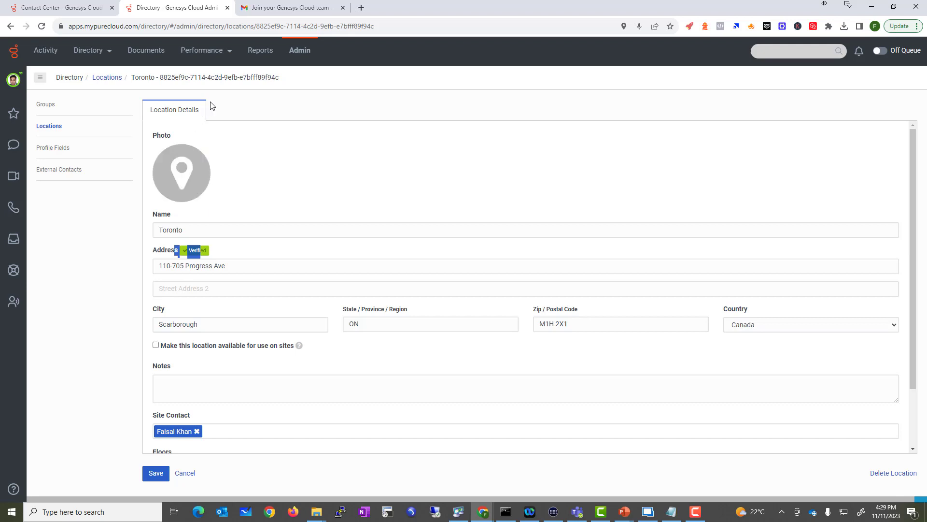
pyautogui.click(154, 473)
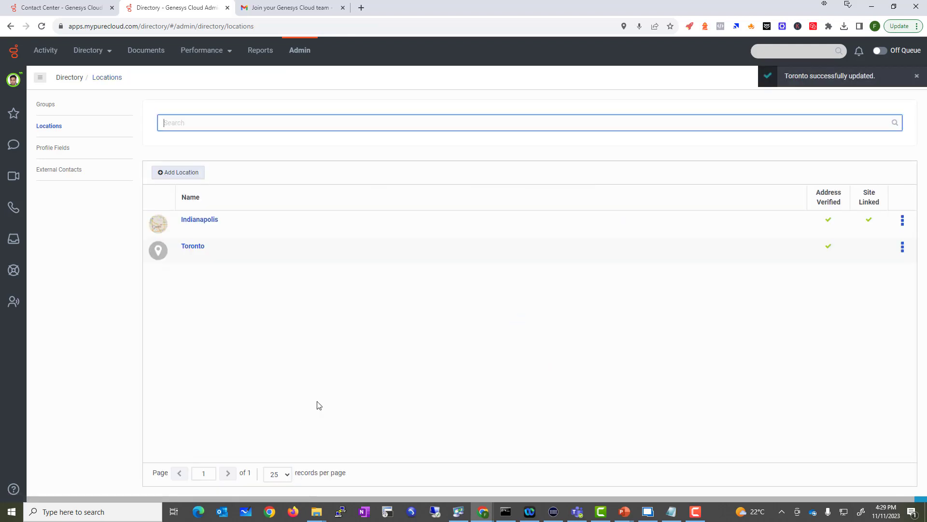
# Start a new location named 'Las Vegas' and choose its site contact
pyautogui.click(188, 172)
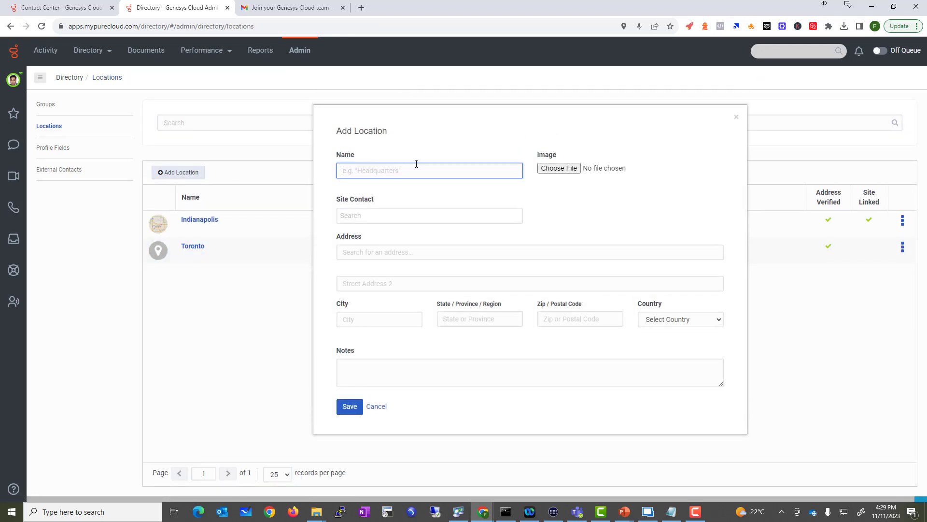
pyautogui.write('Las Vegas')
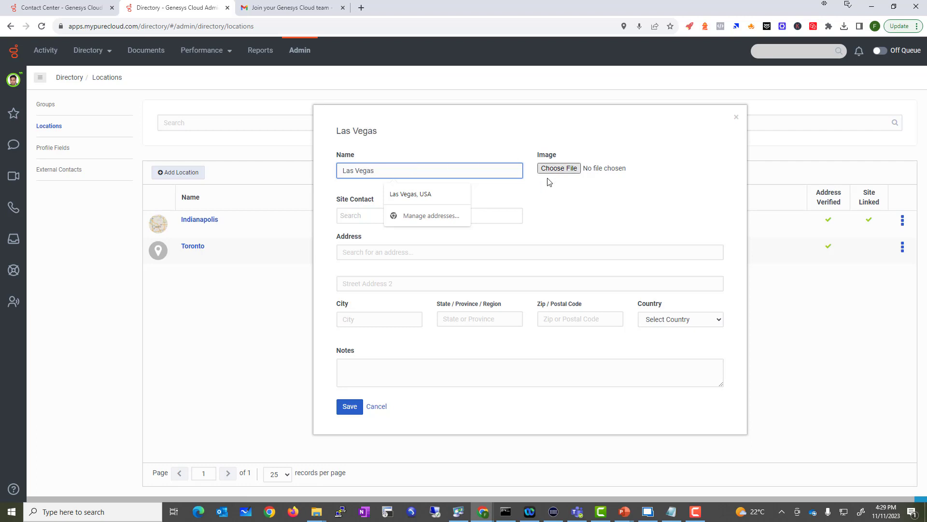
pyautogui.click(553, 183)
pyautogui.click(365, 215)
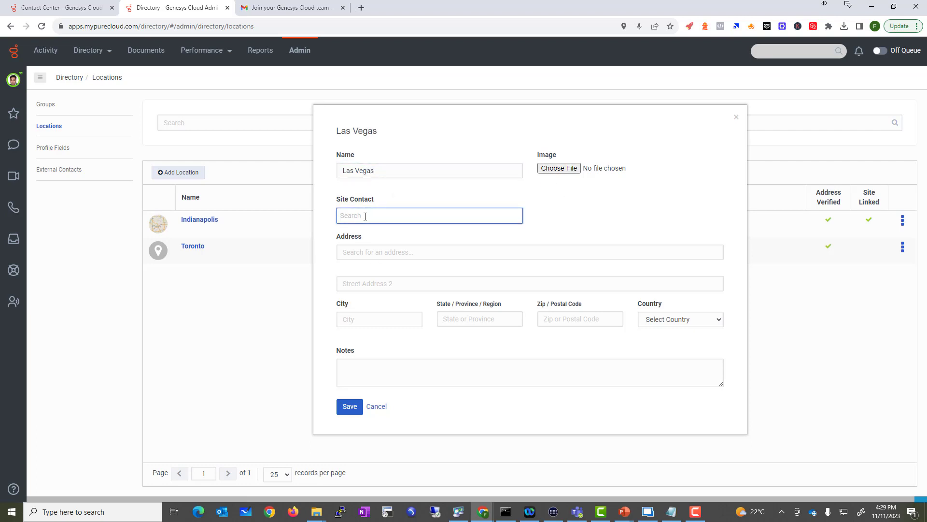
pyautogui.write('Faisal')
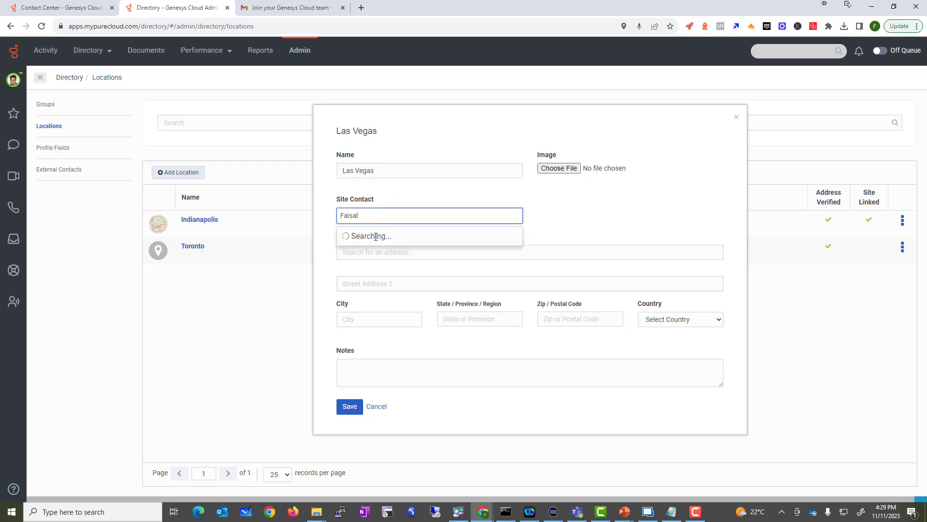
pyautogui.click(367, 250)
pyautogui.click(374, 254)
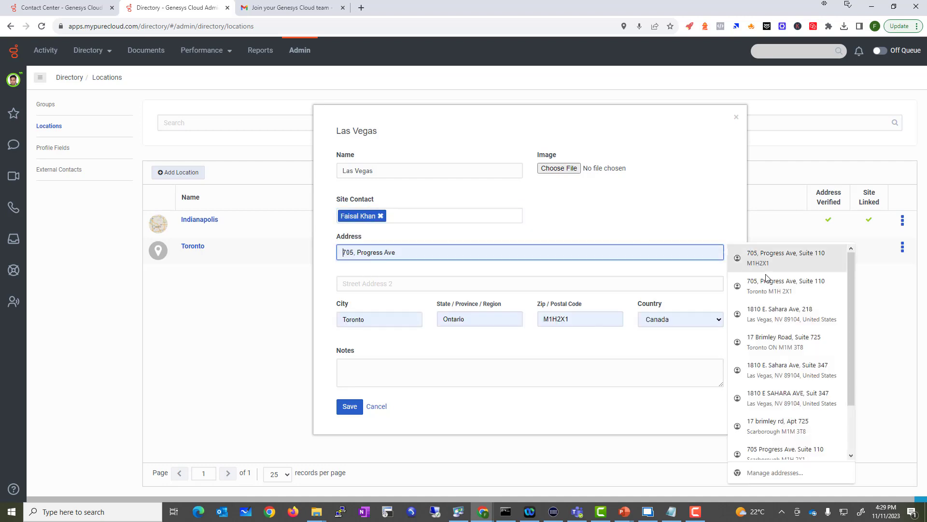
pyautogui.click(792, 317)
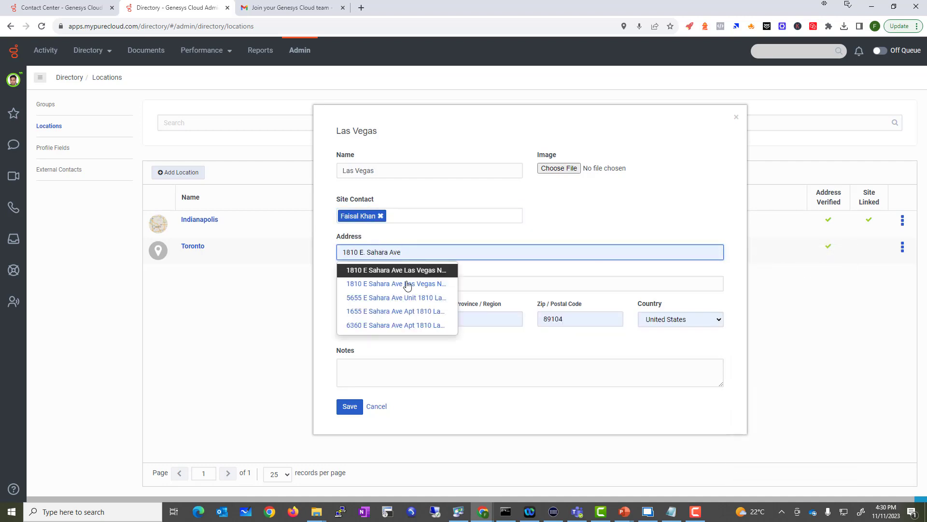
pyautogui.click(419, 273)
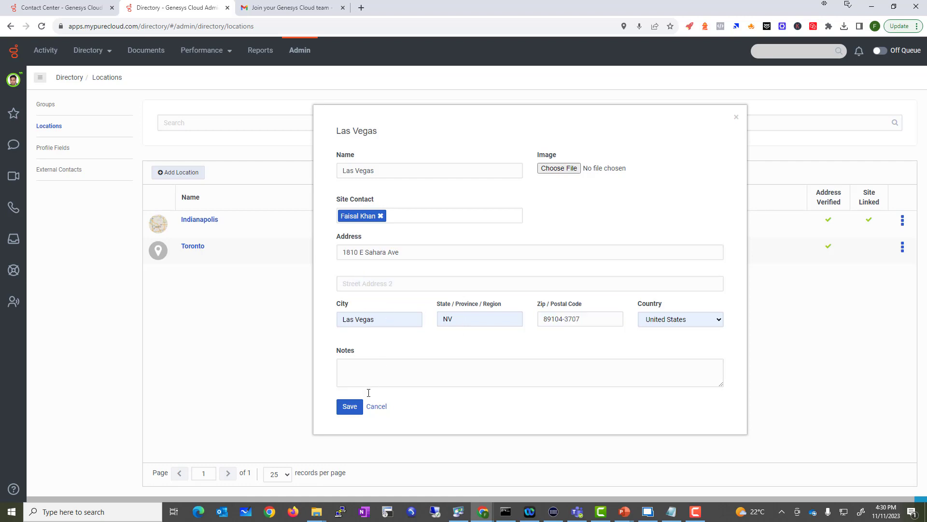
pyautogui.click(379, 284)
pyautogui.write('Syui')
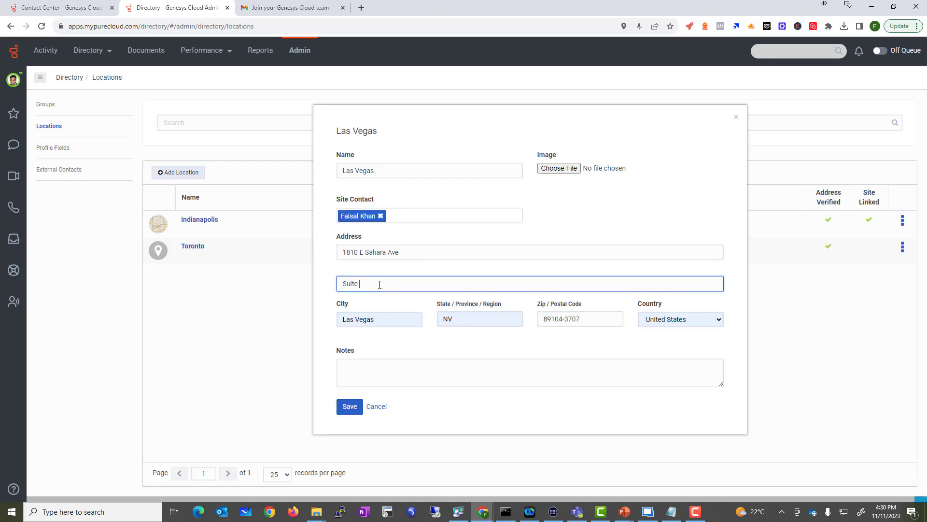
pyautogui.press('Return')
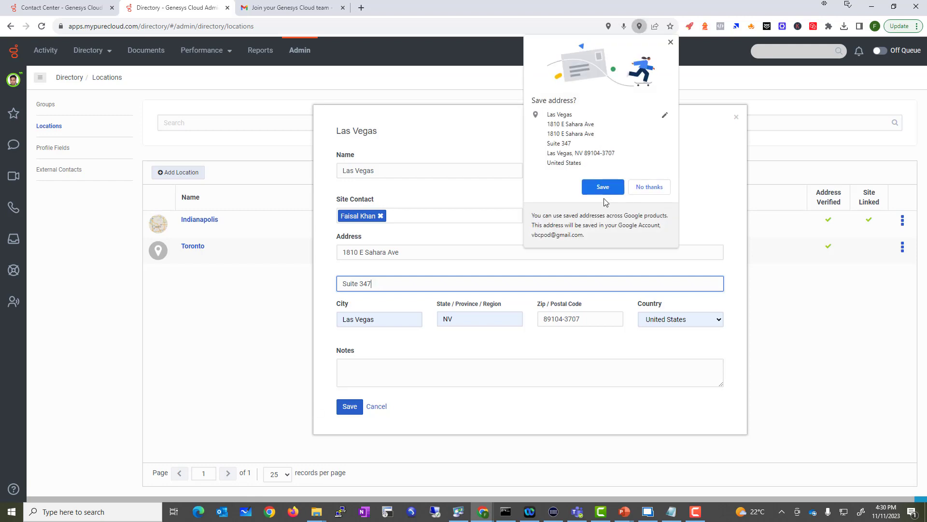
pyautogui.click(603, 187)
# Add the 'US location' note and save the Las Vegas location
pyautogui.click(373, 378)
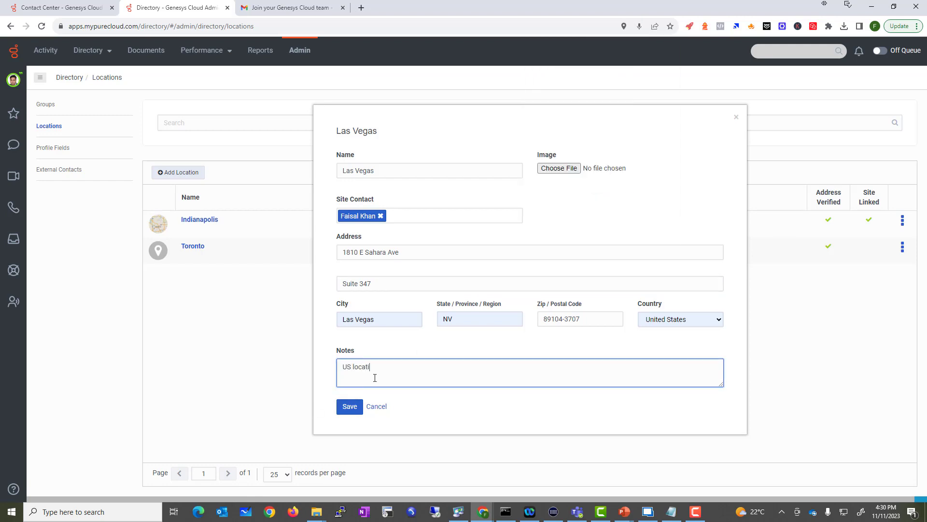
pyautogui.click(343, 407)
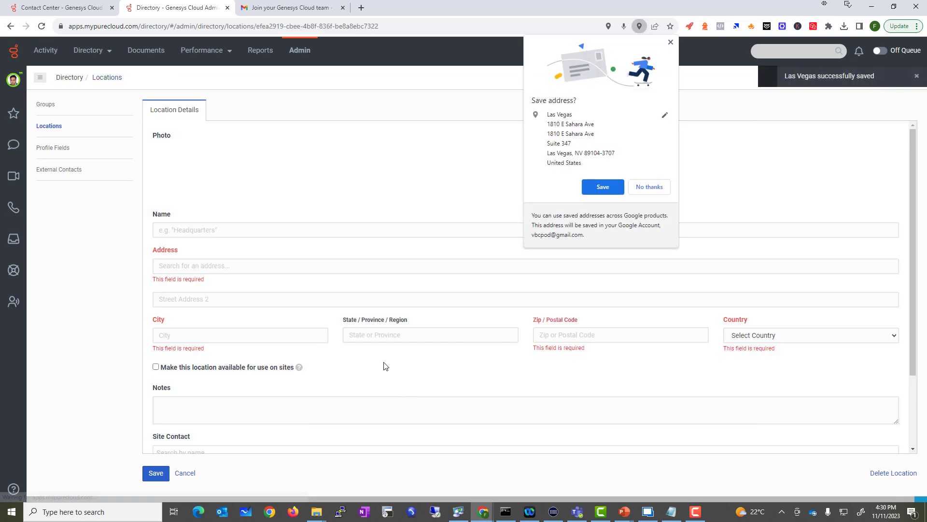
pyautogui.click(664, 188)
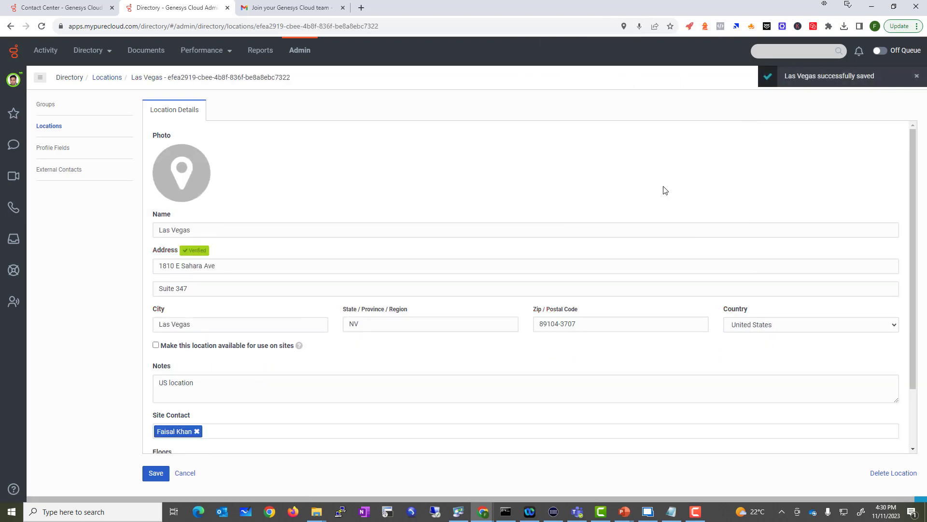
pyautogui.click(55, 149)
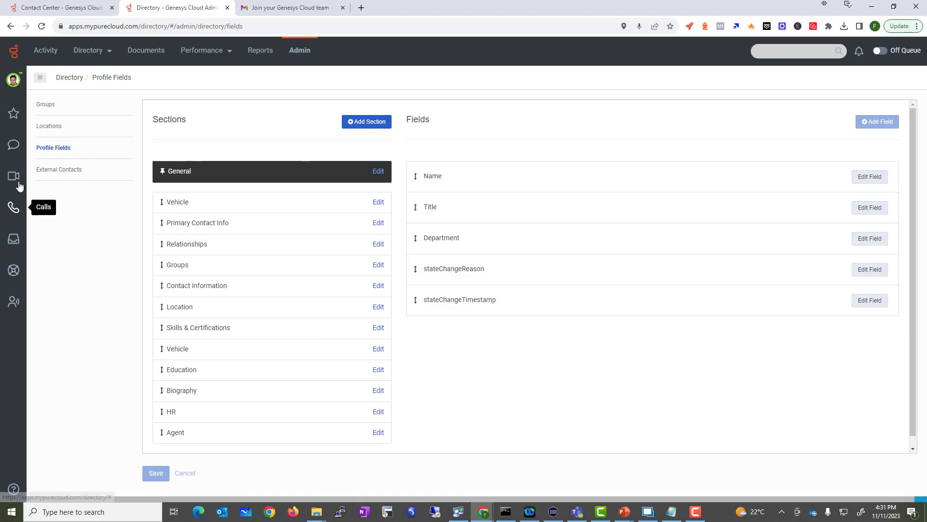
# Return to the directory Groups list showing VBC Emergency Team among nine groups
pyautogui.click(45, 105)
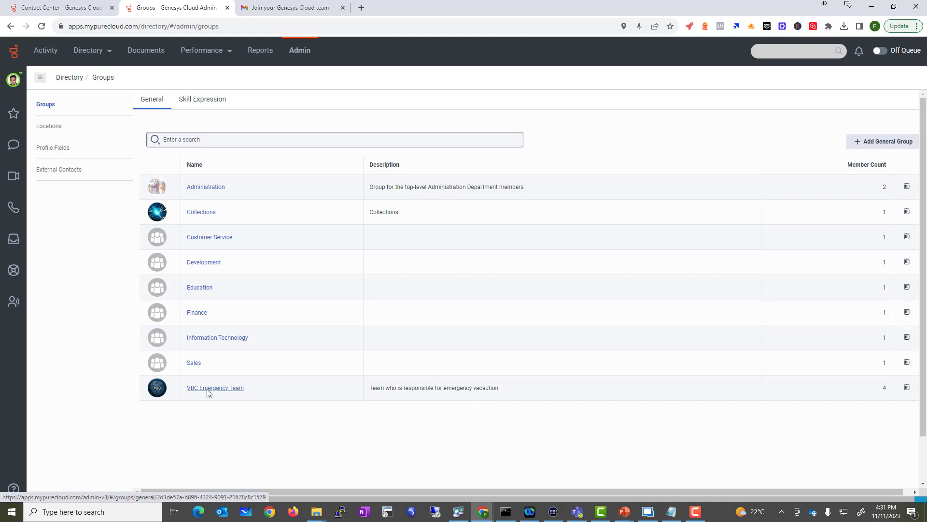
pyautogui.click(205, 389)
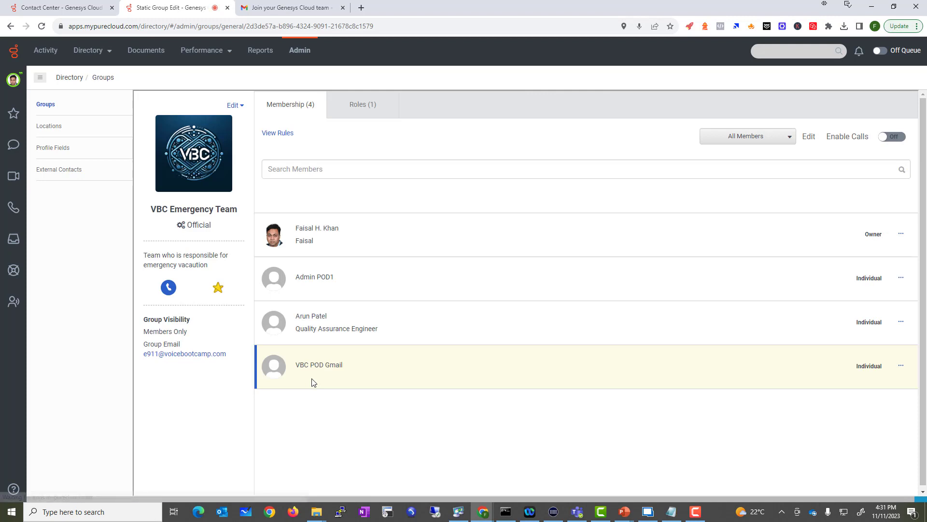
pyautogui.moveTo(835, 137); pyautogui.dragTo(872, 137)
pyautogui.click(895, 137)
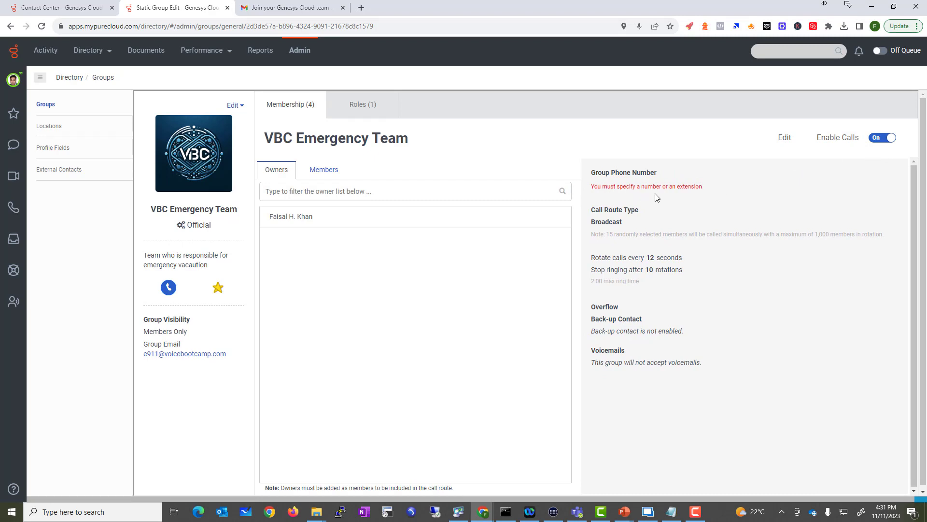
pyautogui.click(785, 138)
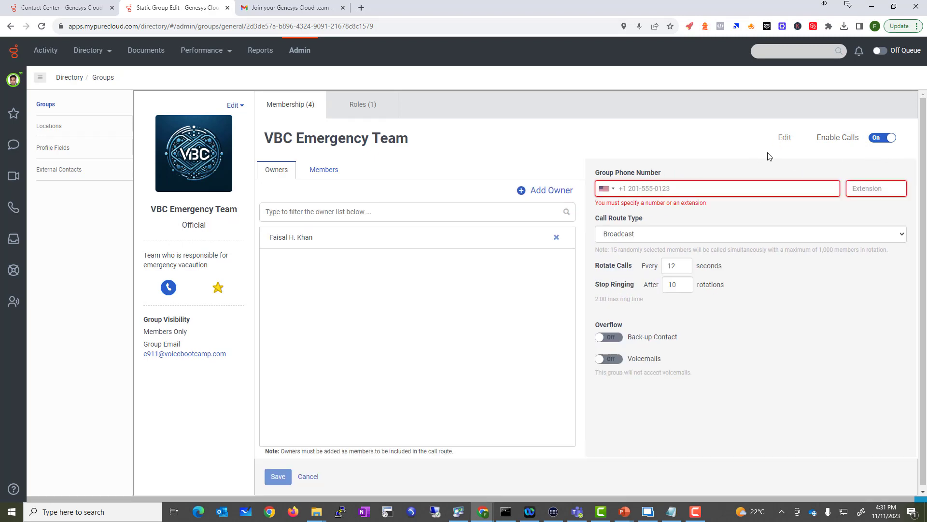
pyautogui.click(683, 187)
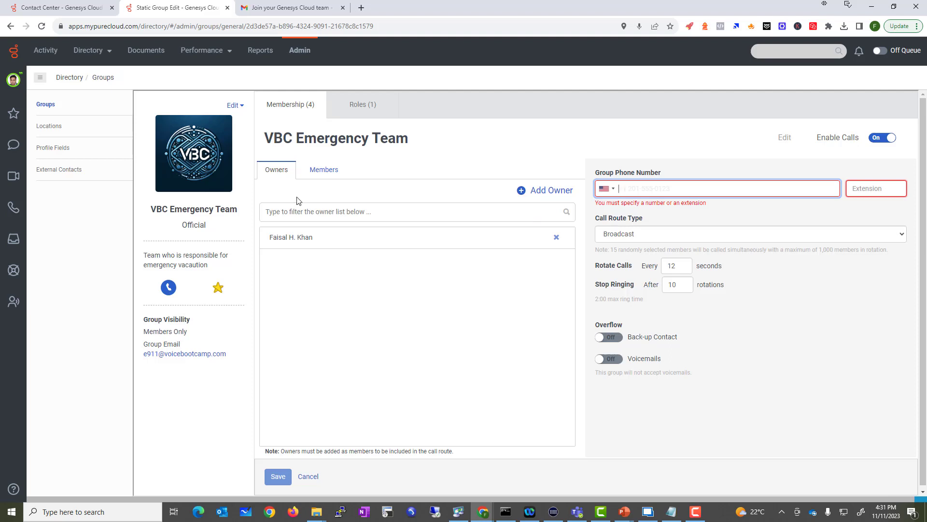
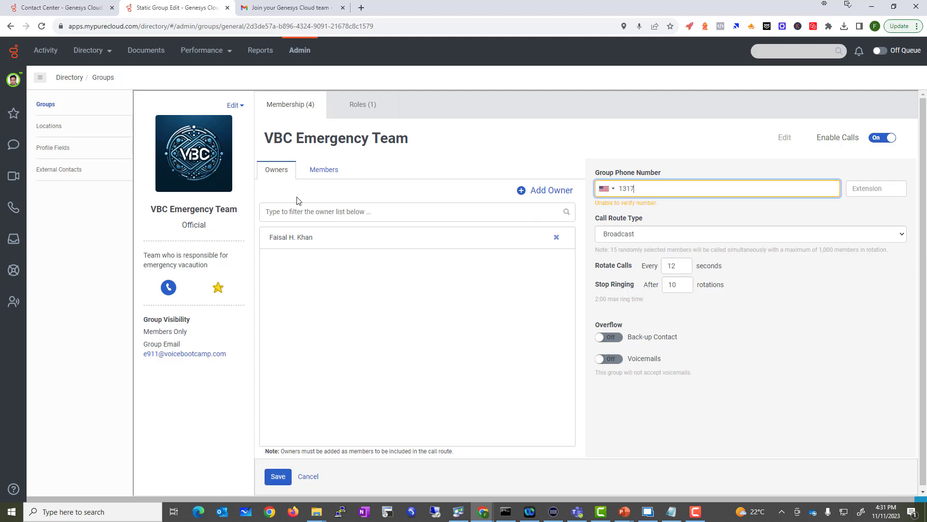
pyautogui.click(749, 216)
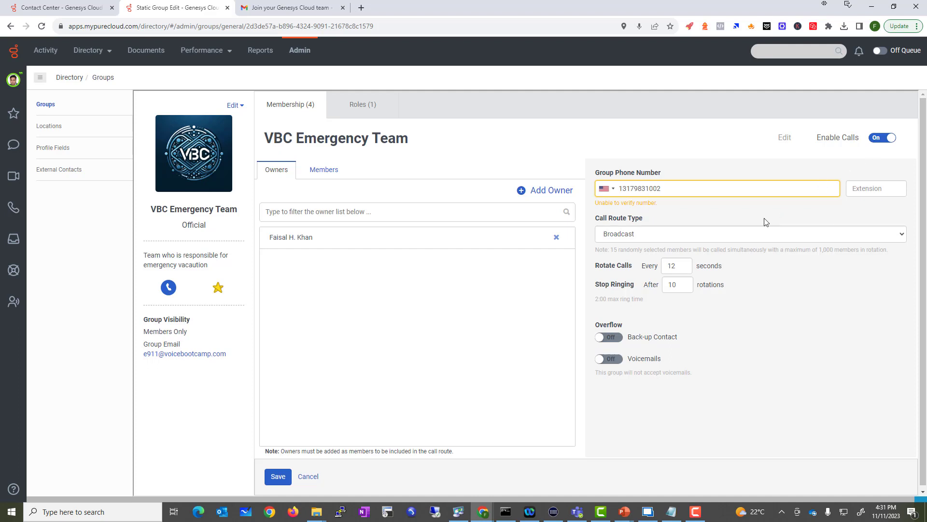
pyautogui.click(278, 477)
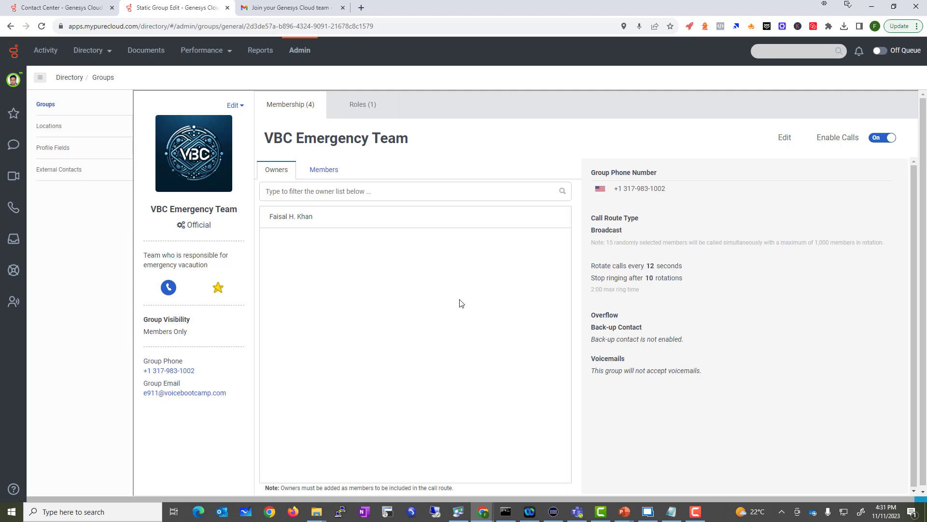
# Open your own profile page from the avatar status panel
pyautogui.click(11, 83)
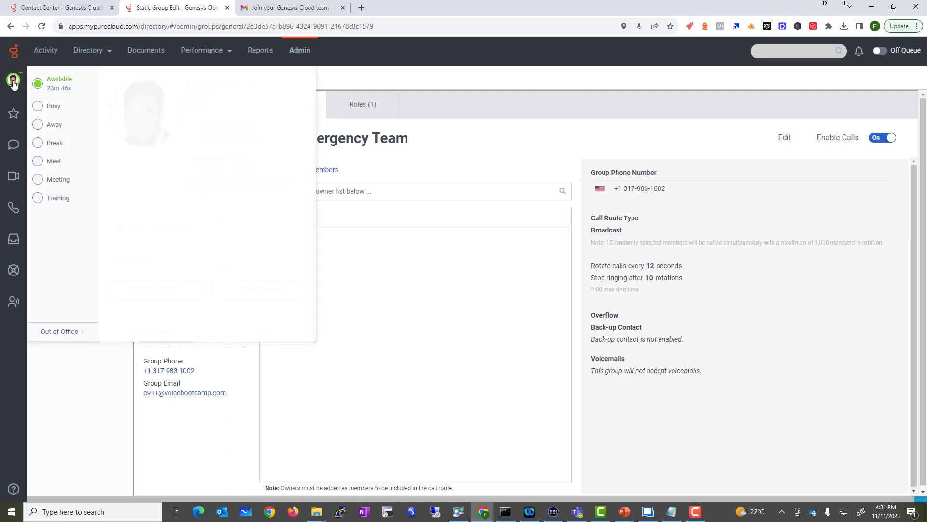
pyautogui.click(293, 51)
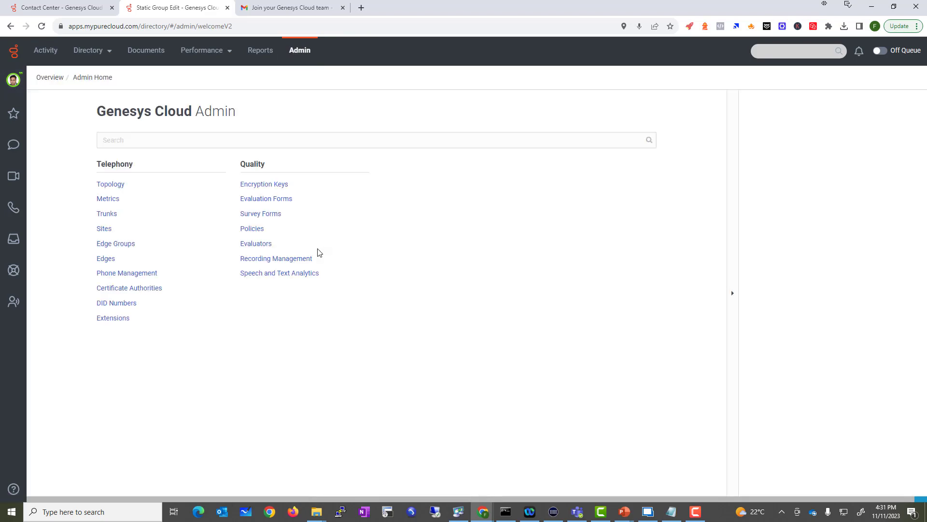
pyautogui.click(13, 86)
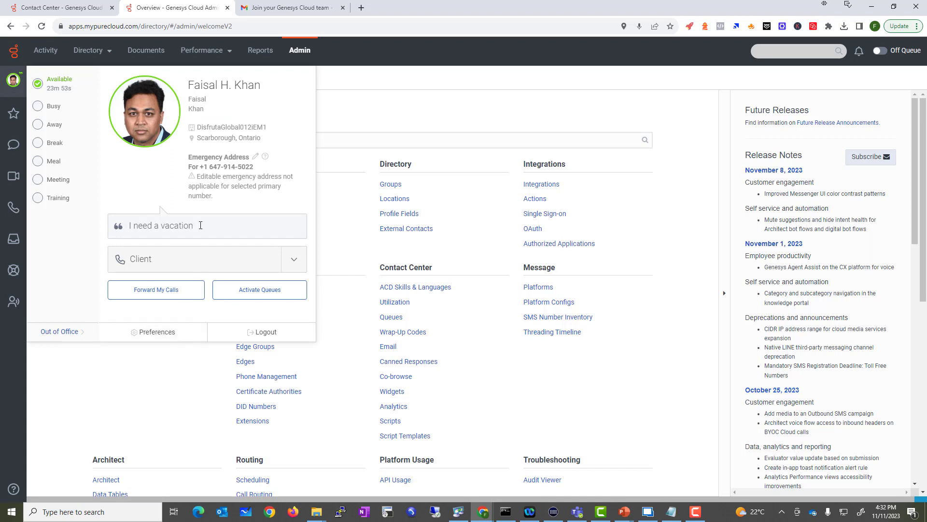
pyautogui.click(138, 105)
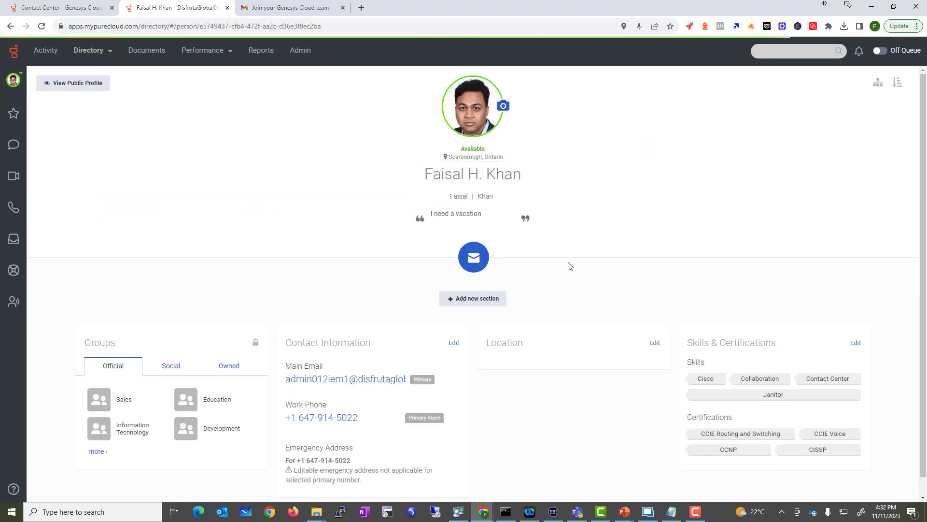
# Expand the Official groups list and highlight the VBC Emergency Team entry
pyautogui.click(98, 451)
pyautogui.scroll(-2, 188, 331)
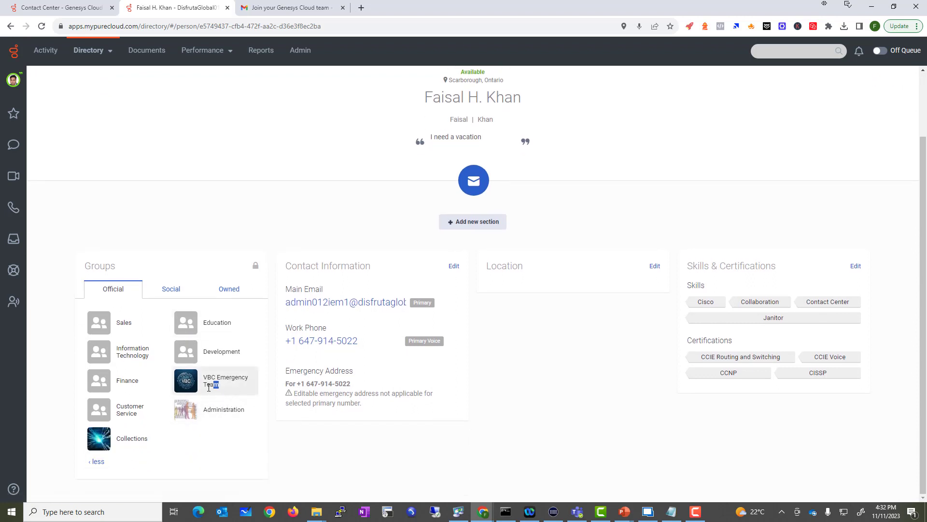
pyautogui.tripleClick(215, 382)
pyautogui.moveTo(215, 381); pyautogui.dragTo(181, 375)
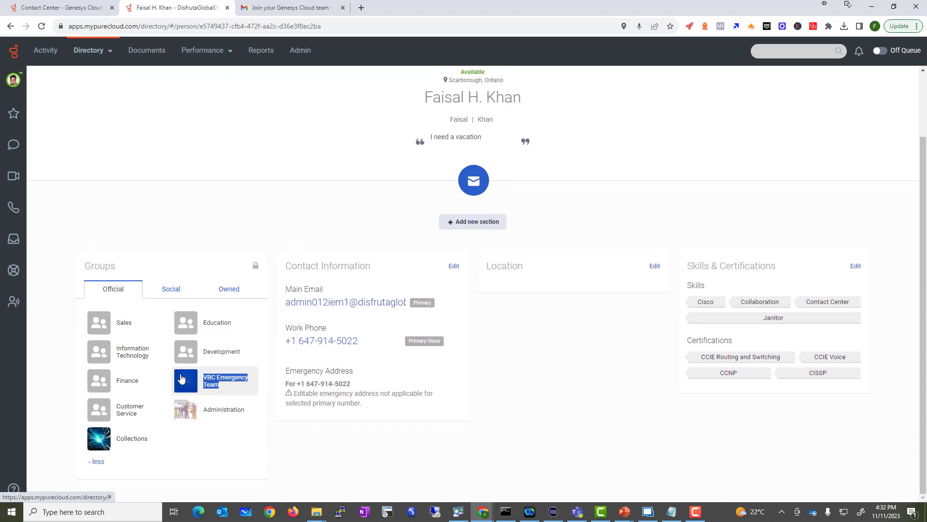